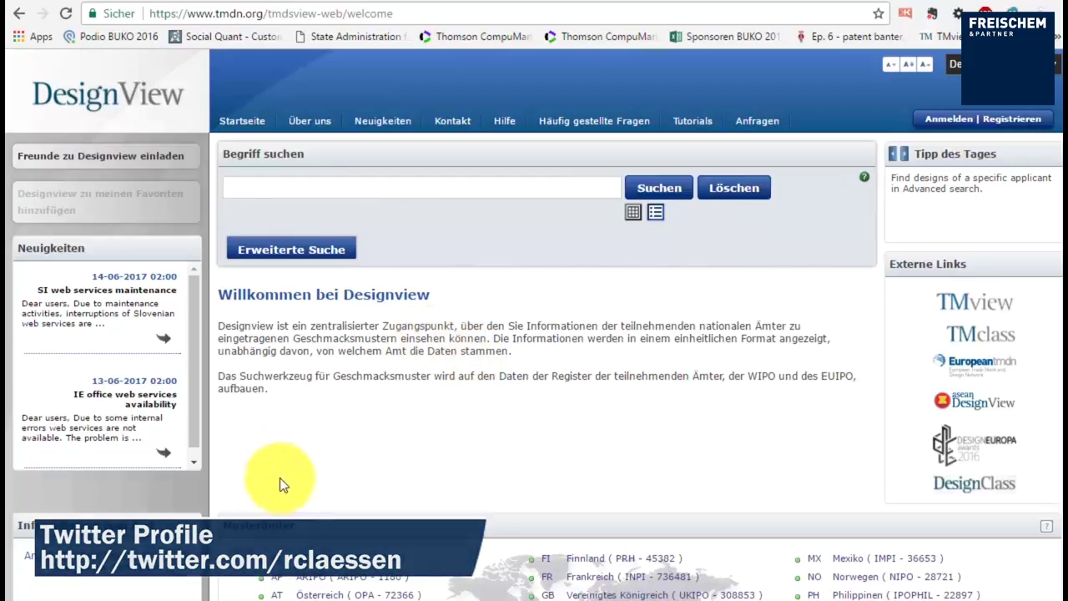
# - Run an advanced search for designs with "Disney" as the owner name (Name des Inhabers)
pyautogui.scroll(-2, 1060, 501)
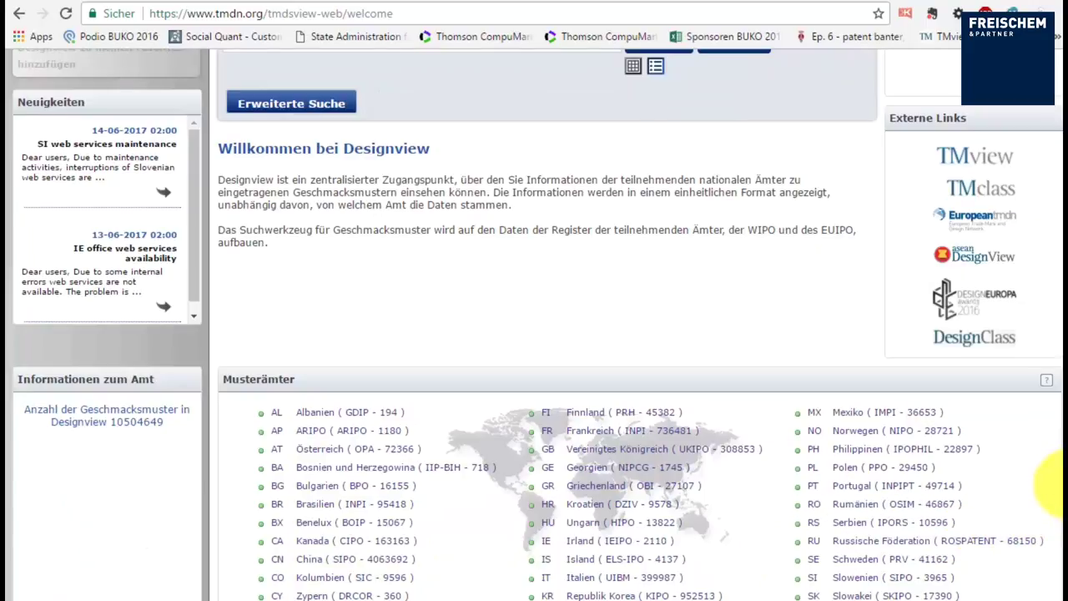
pyautogui.scroll(2, 1053, 417)
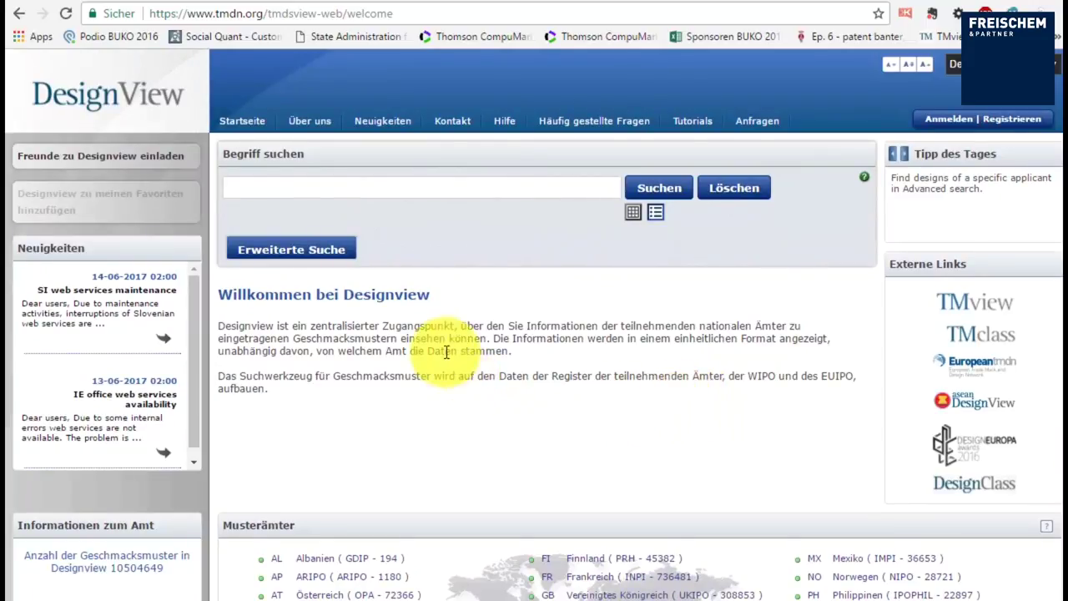
pyautogui.click(324, 255)
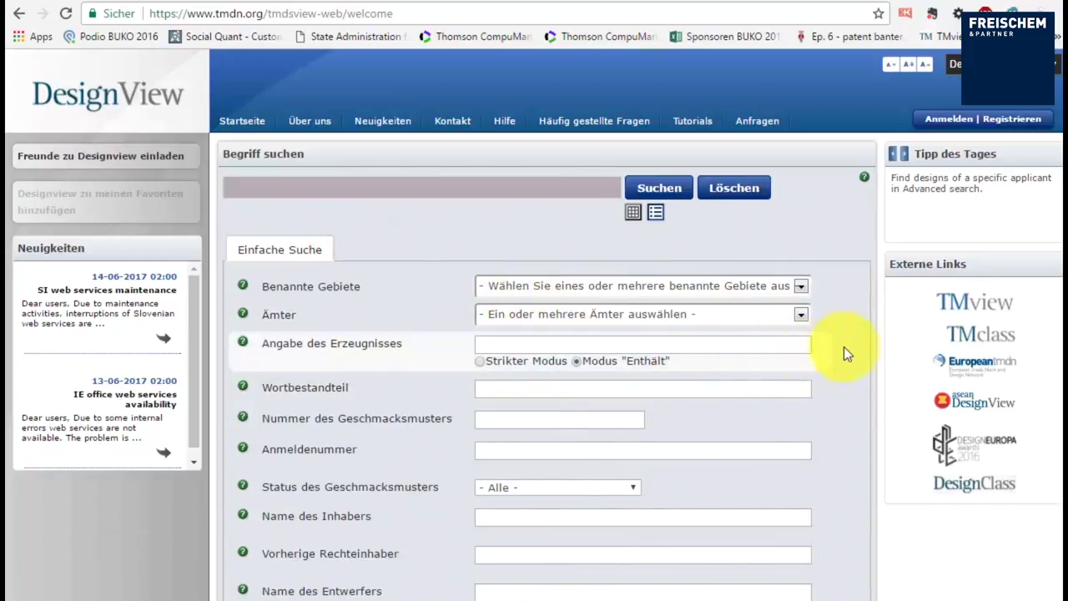
pyautogui.scroll(-2, 836, 384)
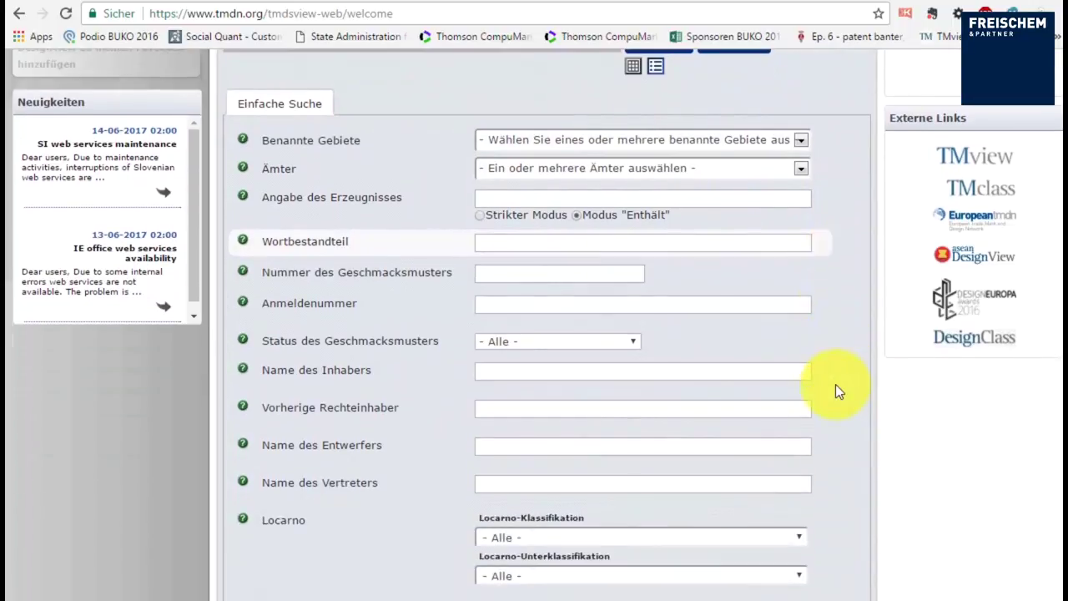
pyautogui.click(502, 370)
pyautogui.write('Disney')
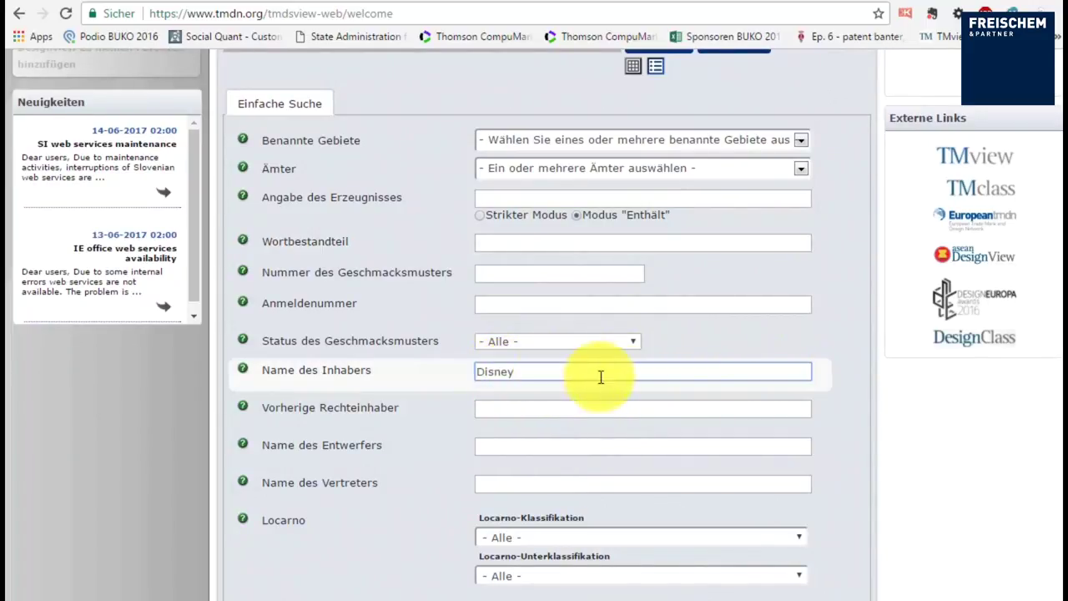
pyautogui.scroll(-4, 844, 430)
pyautogui.scroll(-3, 858, 432)
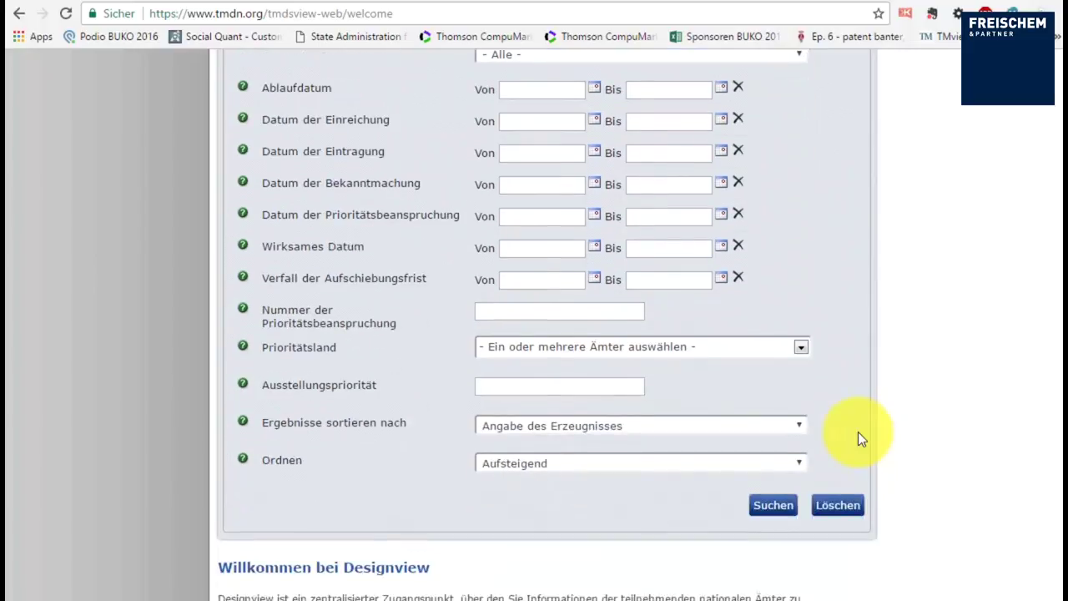
pyautogui.click(760, 491)
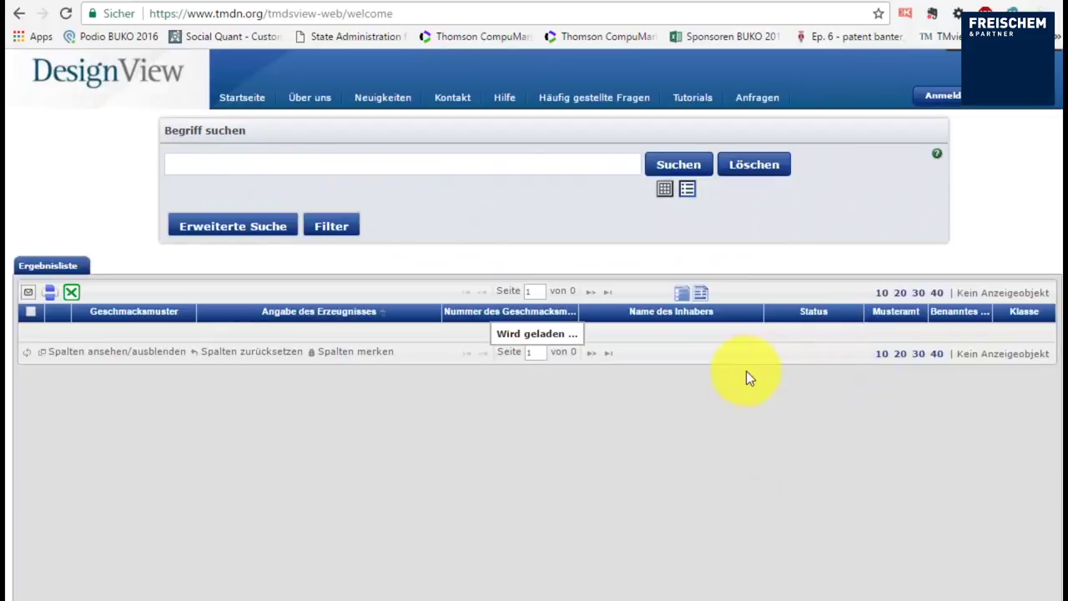
# - Set the result list to show 40 designs per page
pyautogui.scroll(-4, 745, 370)
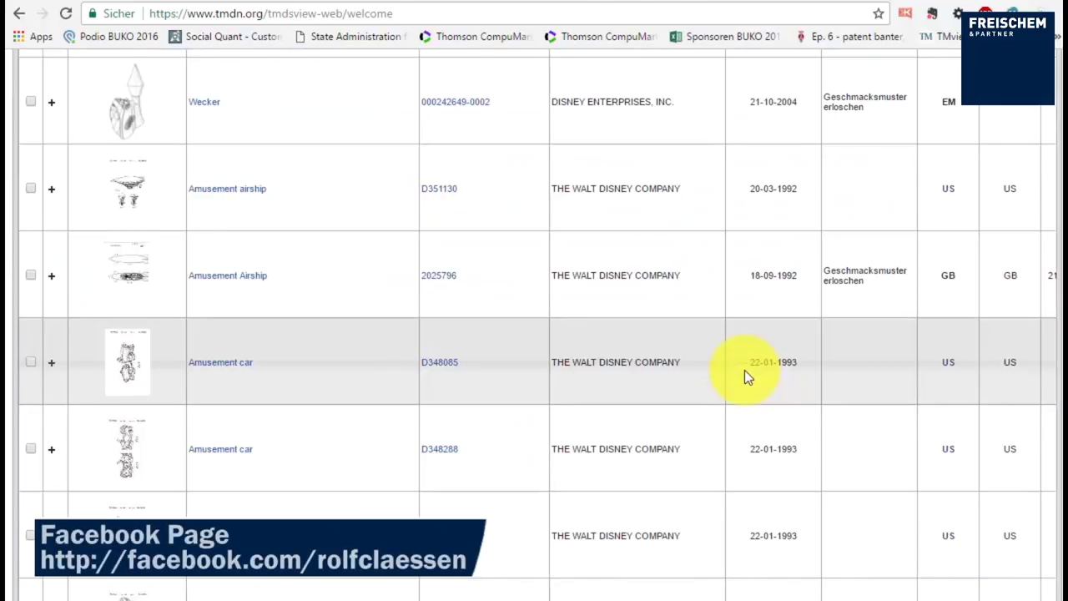
pyautogui.scroll(5, 744, 370)
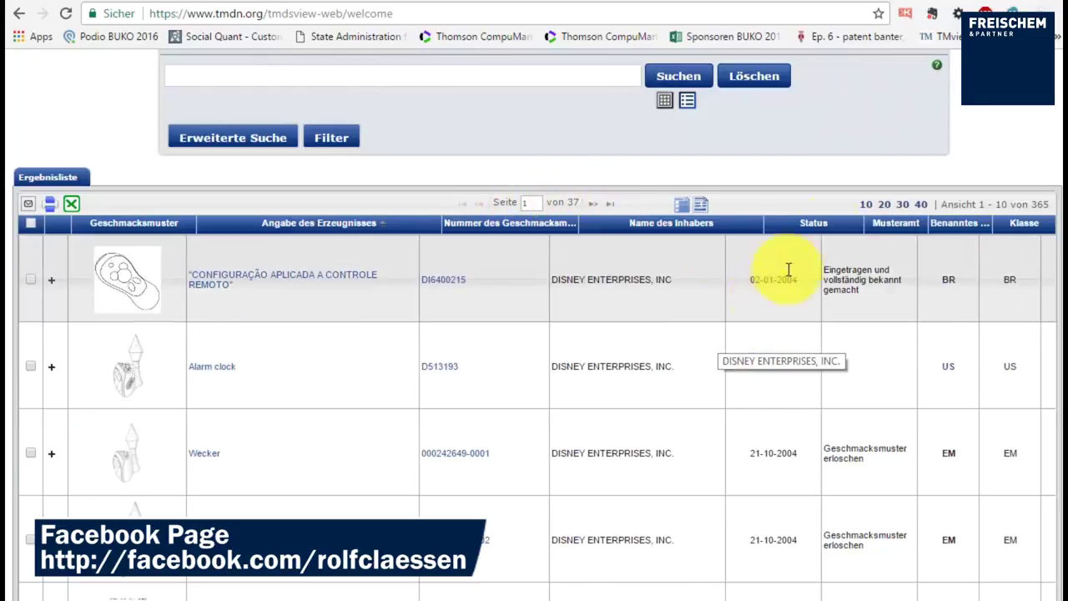
pyautogui.click(921, 203)
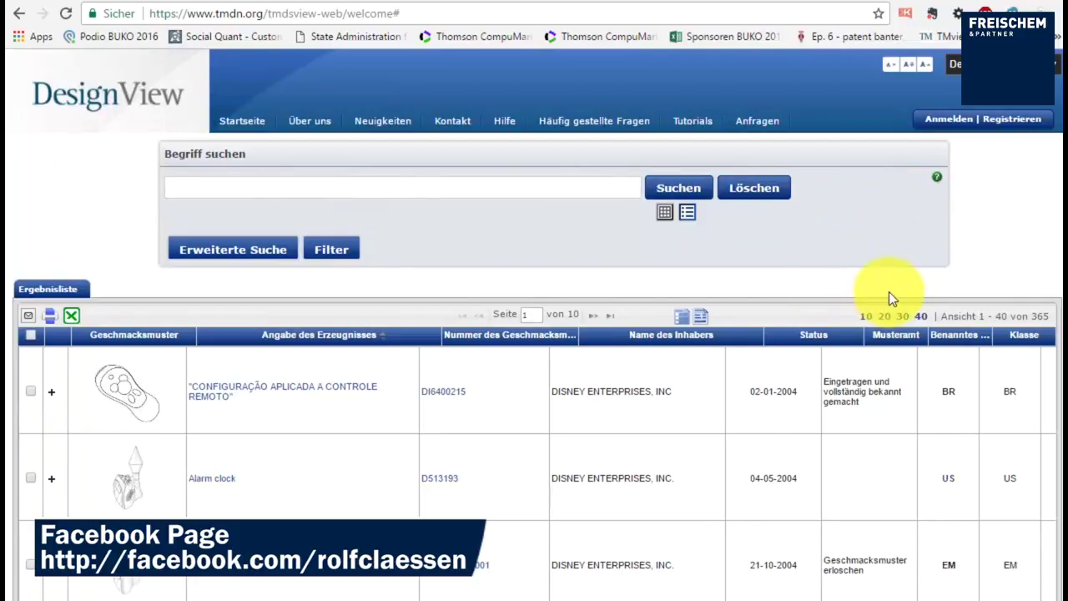
# - Look through the listed Disney designs, checking their products, owners, dates, status and offices
pyautogui.scroll(-2, 955, 294)
pyautogui.scroll(-15, 931, 405)
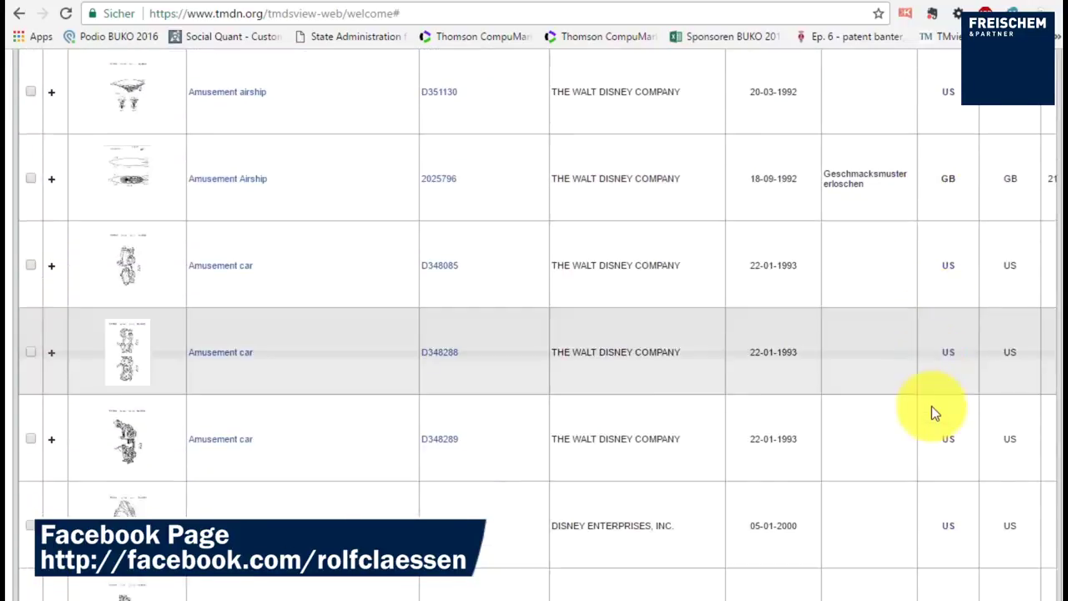
pyautogui.scroll(-12, 932, 406)
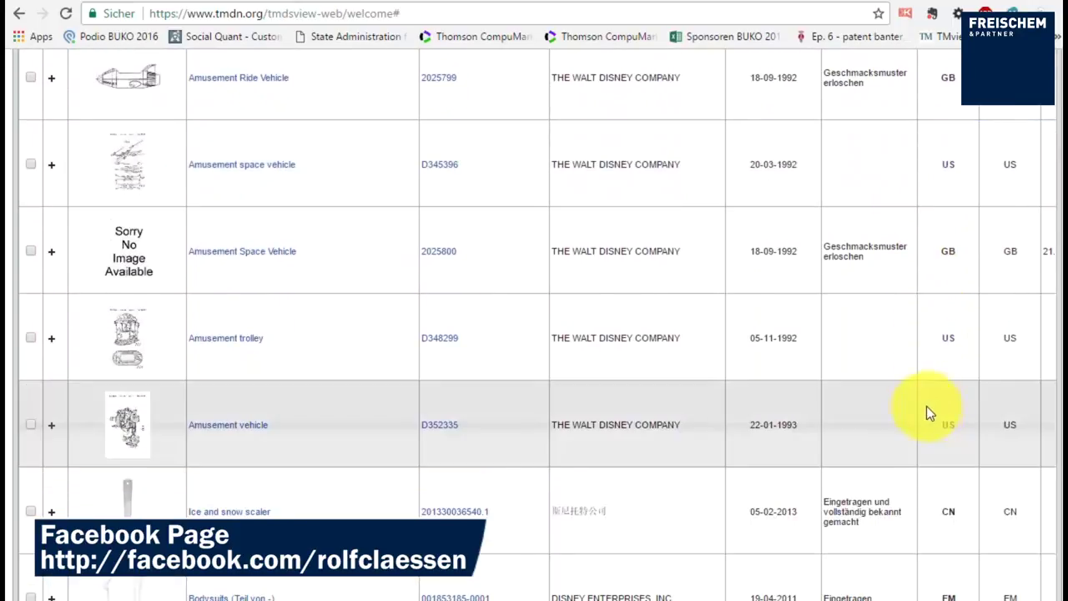
pyautogui.scroll(10, 929, 409)
pyautogui.scroll(4, 925, 412)
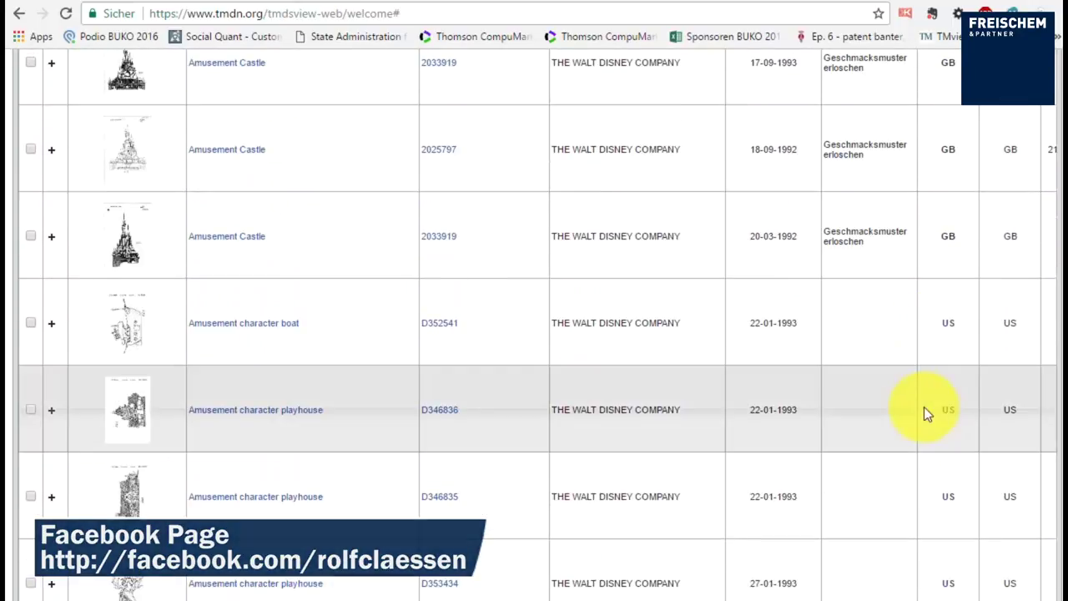
pyautogui.scroll(8, 935, 401)
pyautogui.scroll(10, 948, 397)
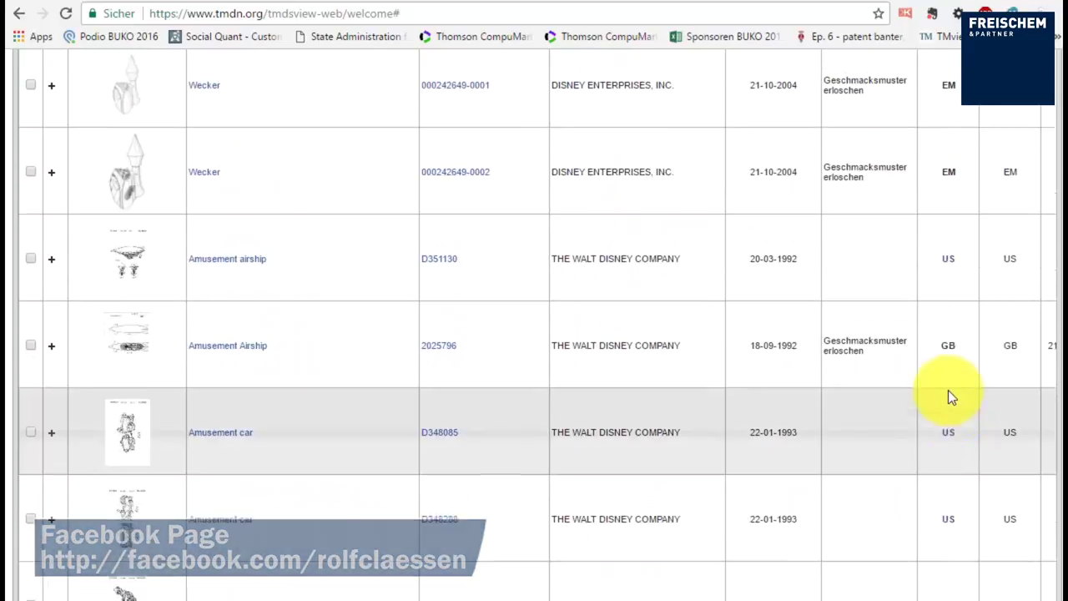
pyautogui.scroll(-4, 874, 409)
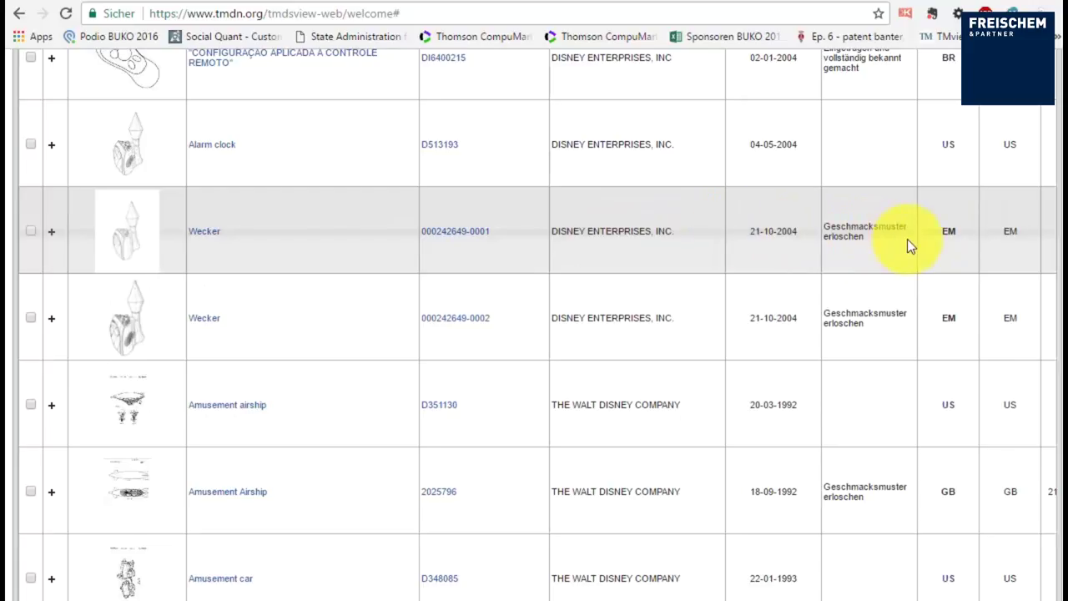
pyautogui.scroll(2, 811, 330)
pyautogui.scroll(1, 812, 330)
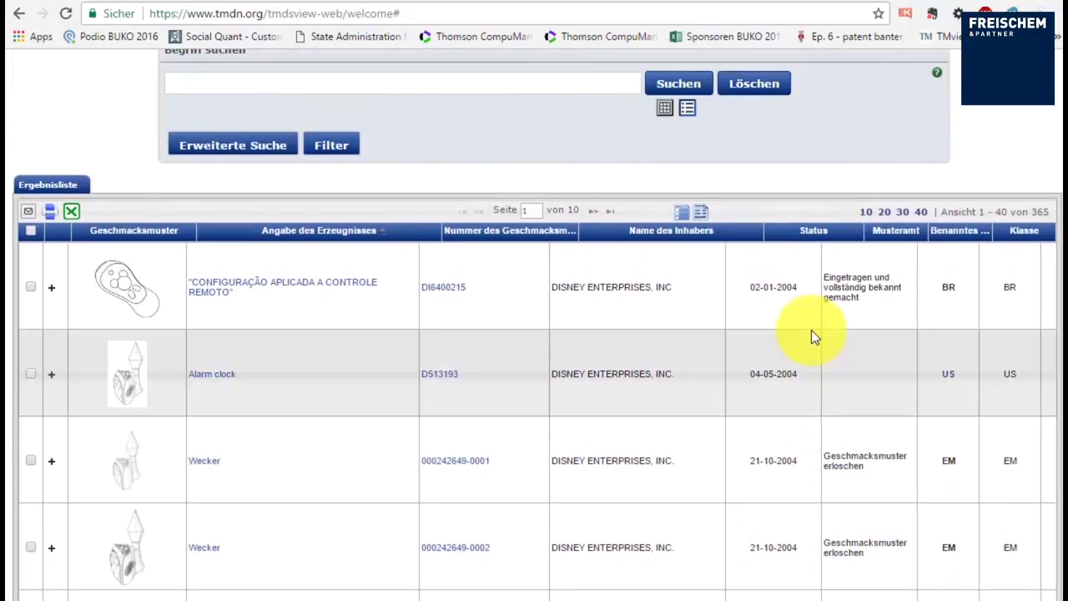
# - Restrict the Disney search to designs with the status "Eingetragen" and run it again
pyautogui.scroll(1, 800, 333)
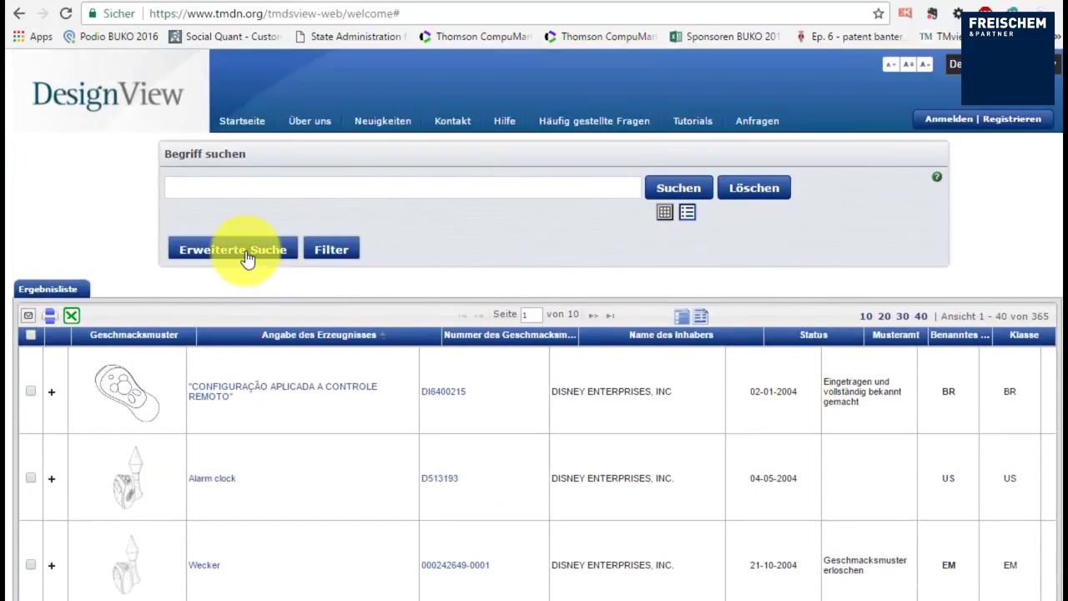
pyautogui.click(248, 255)
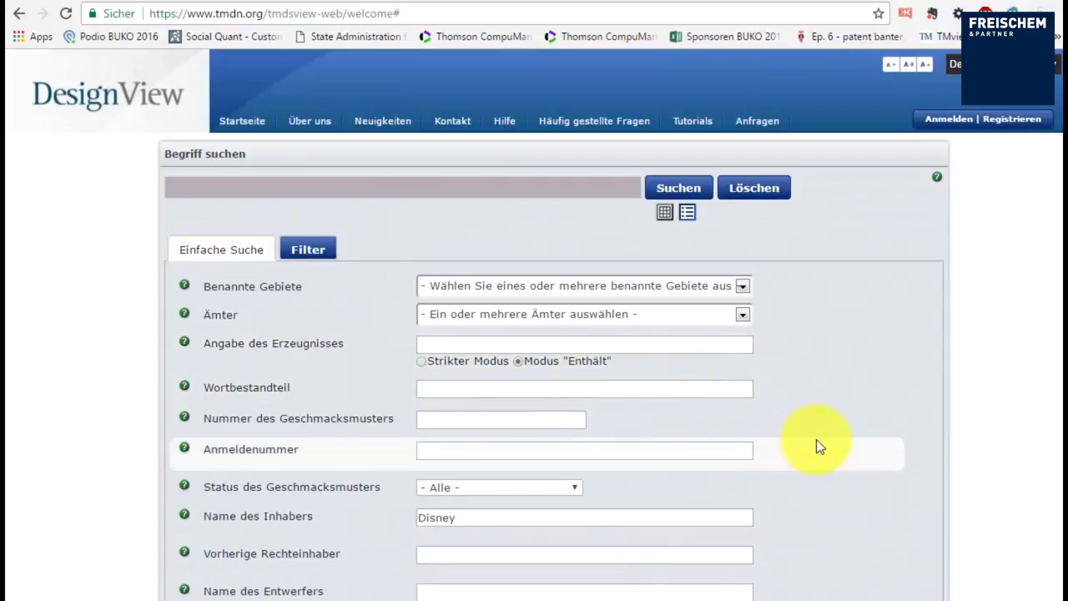
pyautogui.scroll(-2, 815, 443)
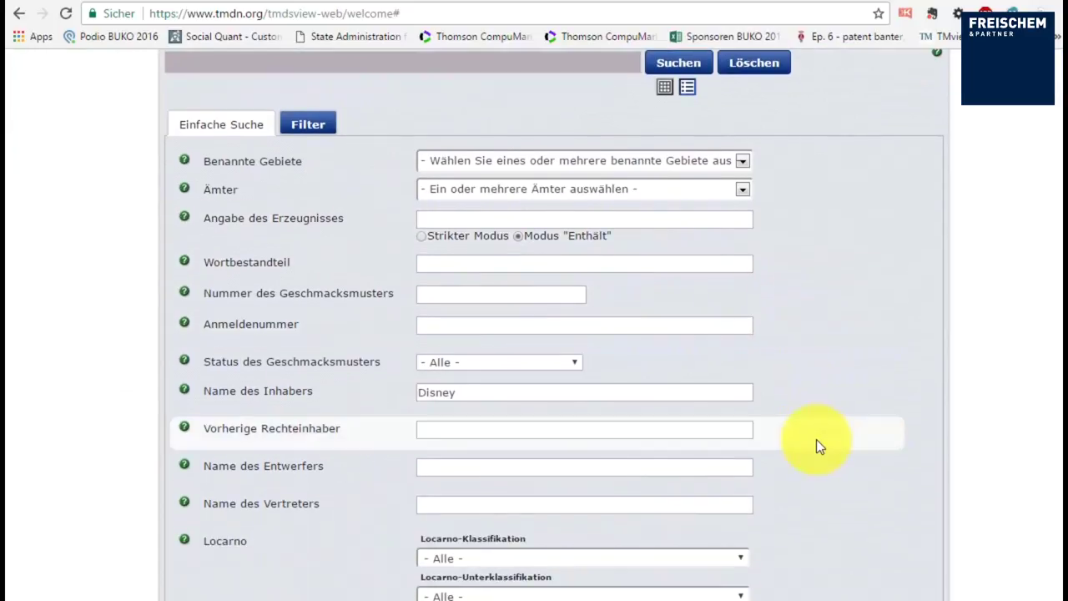
pyautogui.click(489, 365)
pyautogui.click(485, 408)
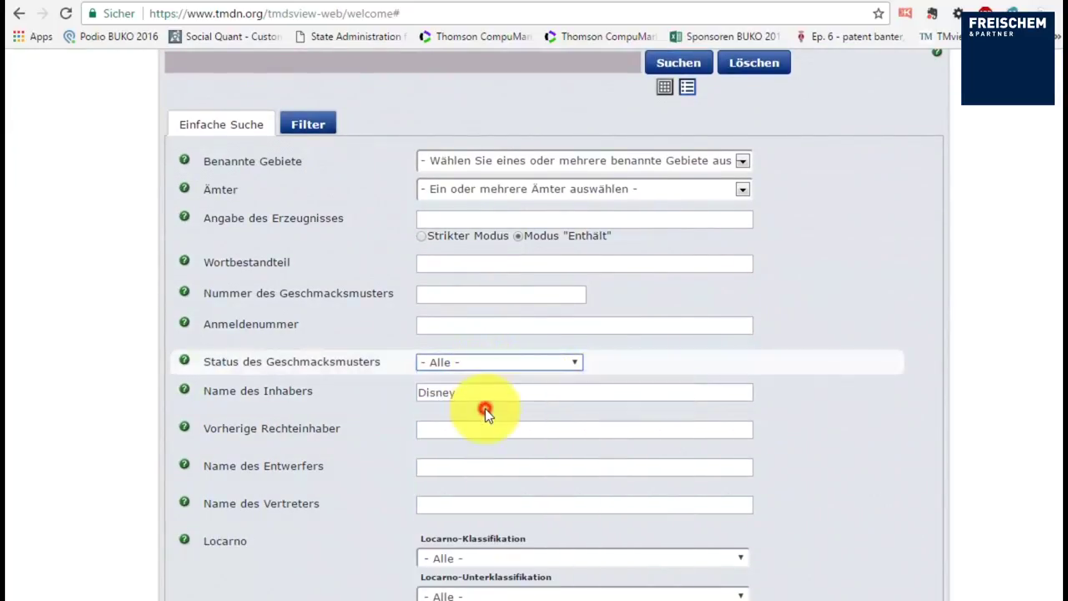
pyautogui.scroll(-5, 917, 404)
pyautogui.scroll(-3, 918, 409)
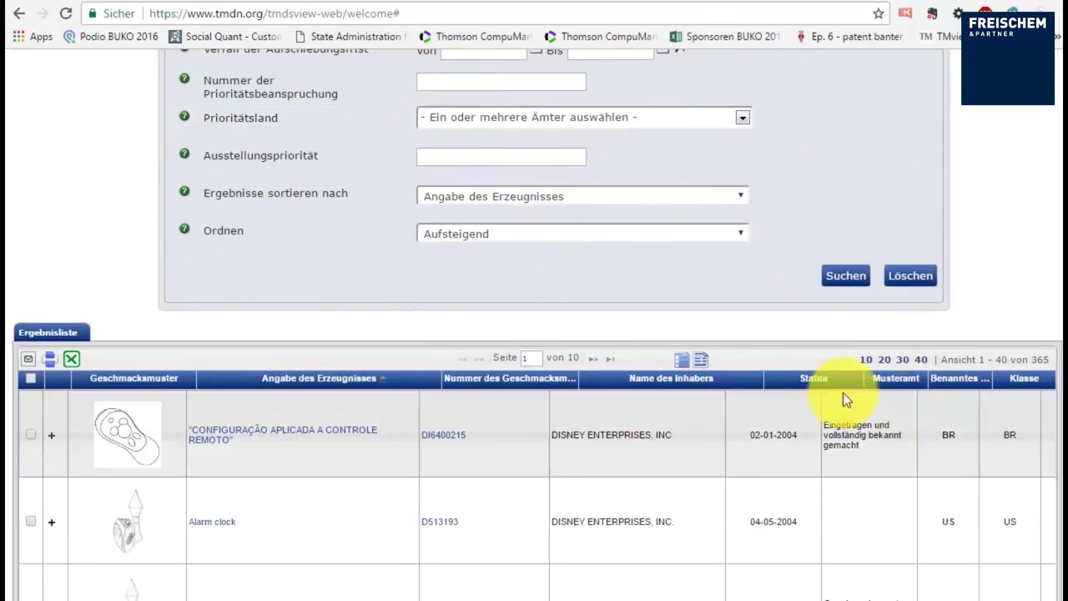
pyautogui.click(843, 273)
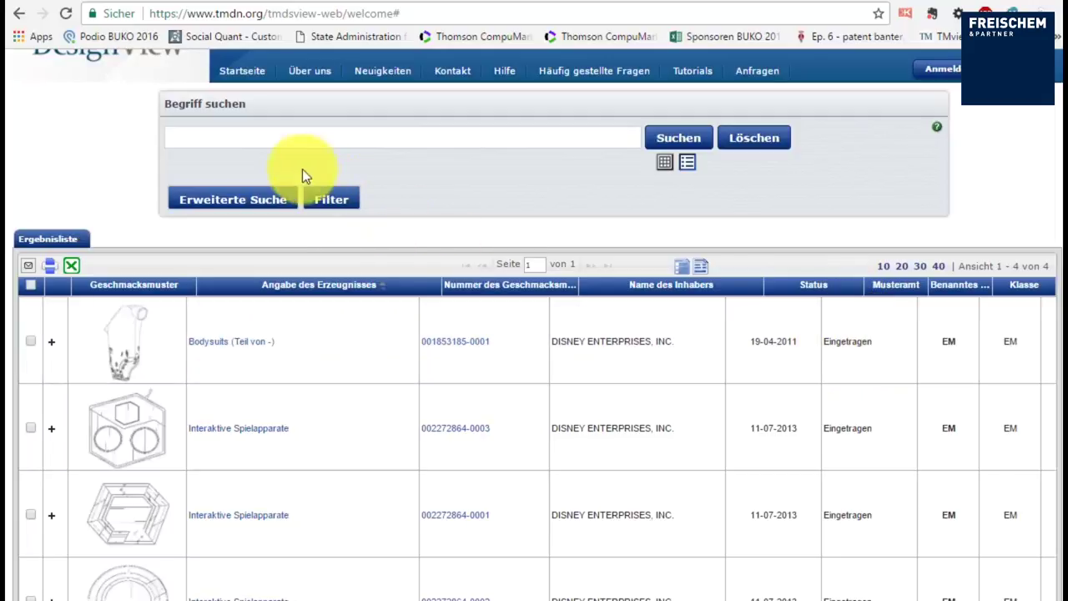
# - Reopen the advanced search form and reset the design status to "- Alle -"
pyautogui.click(240, 203)
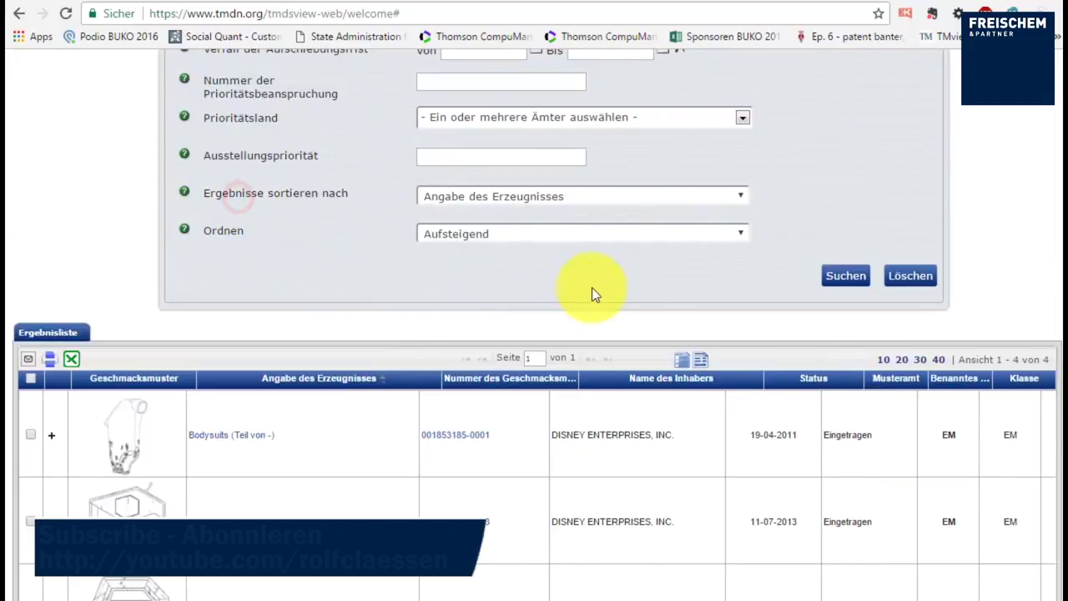
pyautogui.scroll(5, 862, 275)
pyautogui.scroll(3, 823, 276)
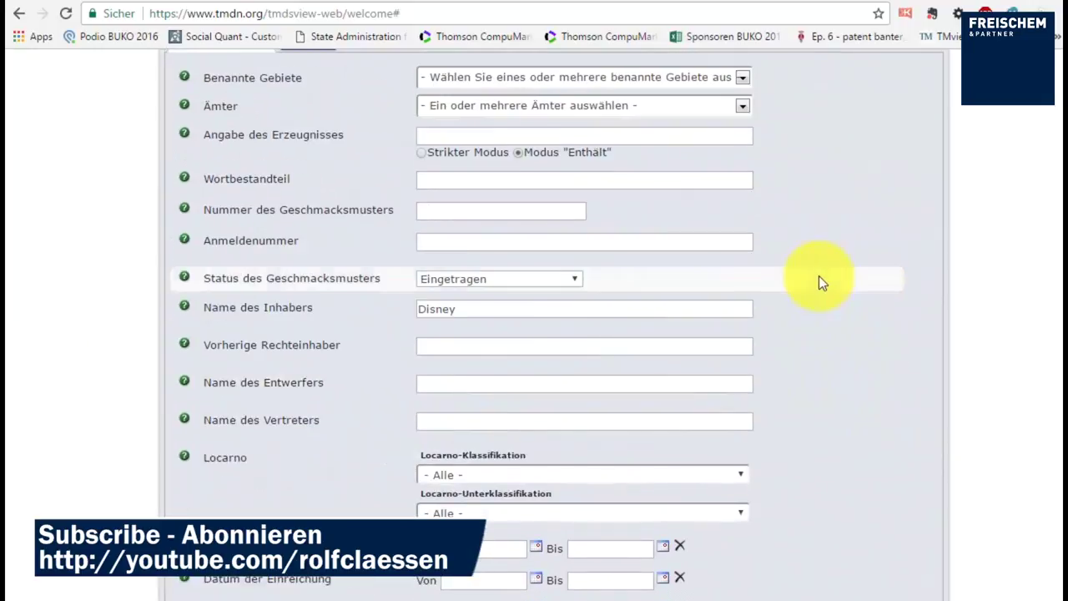
pyautogui.click(535, 280)
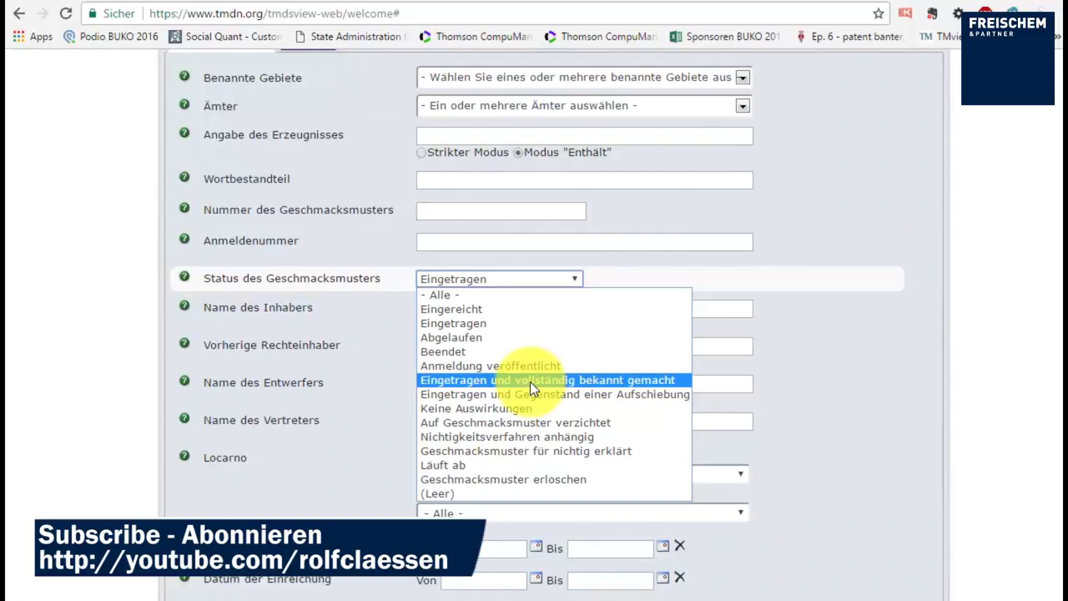
pyautogui.click(469, 297)
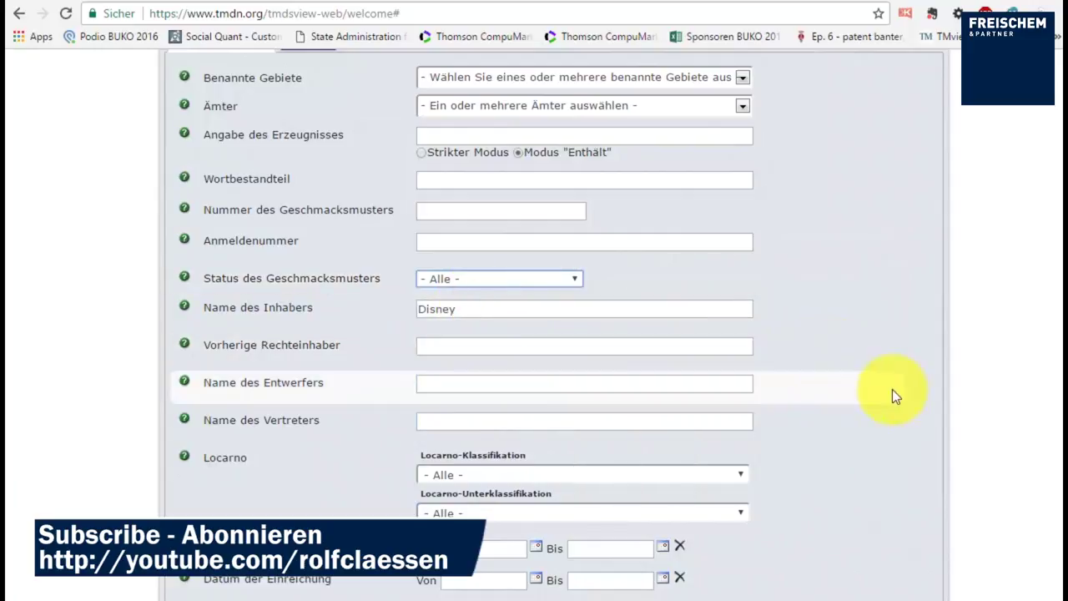
# - Limit the searched offices (Ämter) to EM EUIPO and WO WIPO
pyautogui.scroll(-3, 893, 389)
pyautogui.scroll(4, 892, 390)
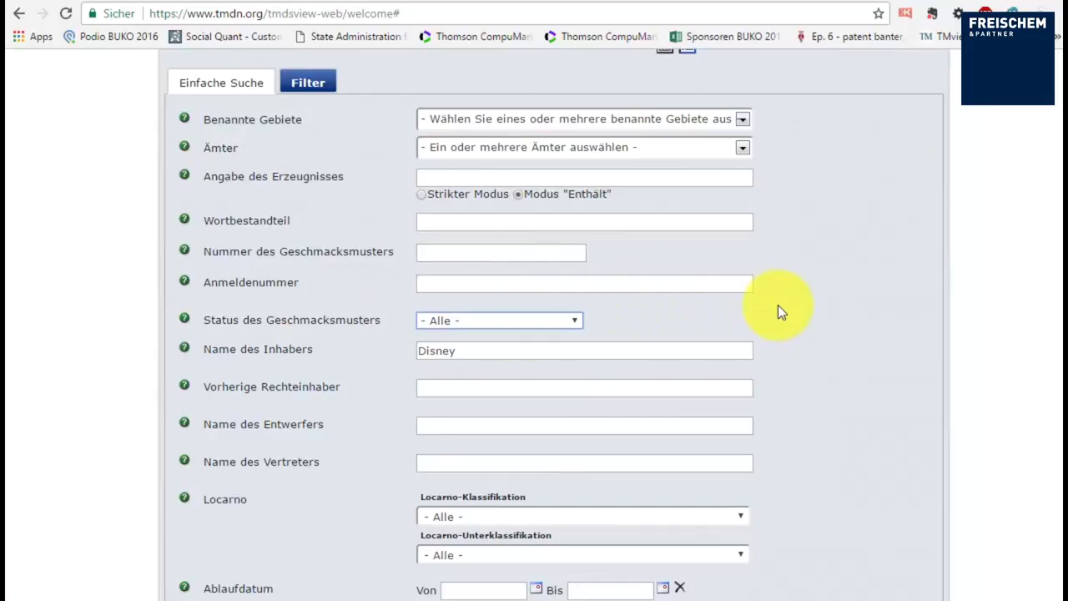
pyautogui.scroll(1, 783, 268)
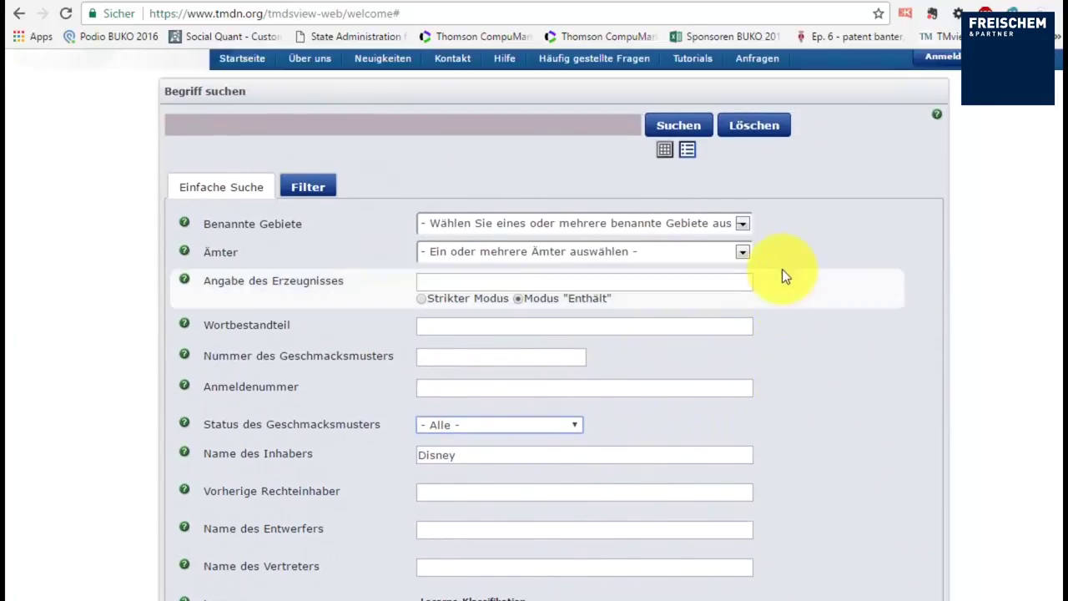
pyautogui.click(642, 251)
pyautogui.click(744, 306)
pyautogui.moveTo(744, 306); pyautogui.dragTo(797, 461)
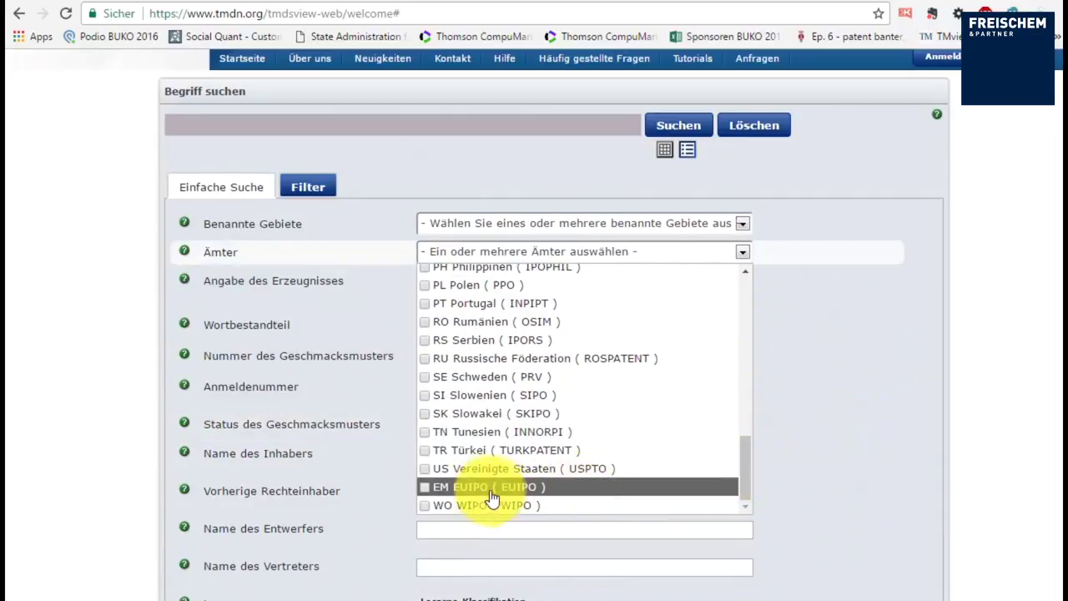
pyautogui.click(424, 486)
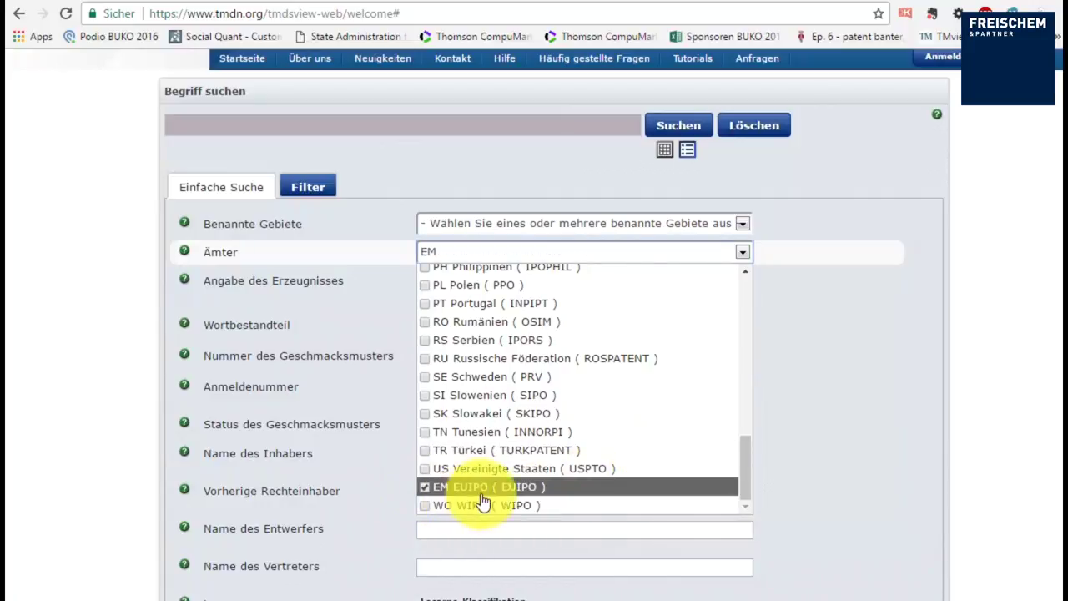
pyautogui.click(423, 505)
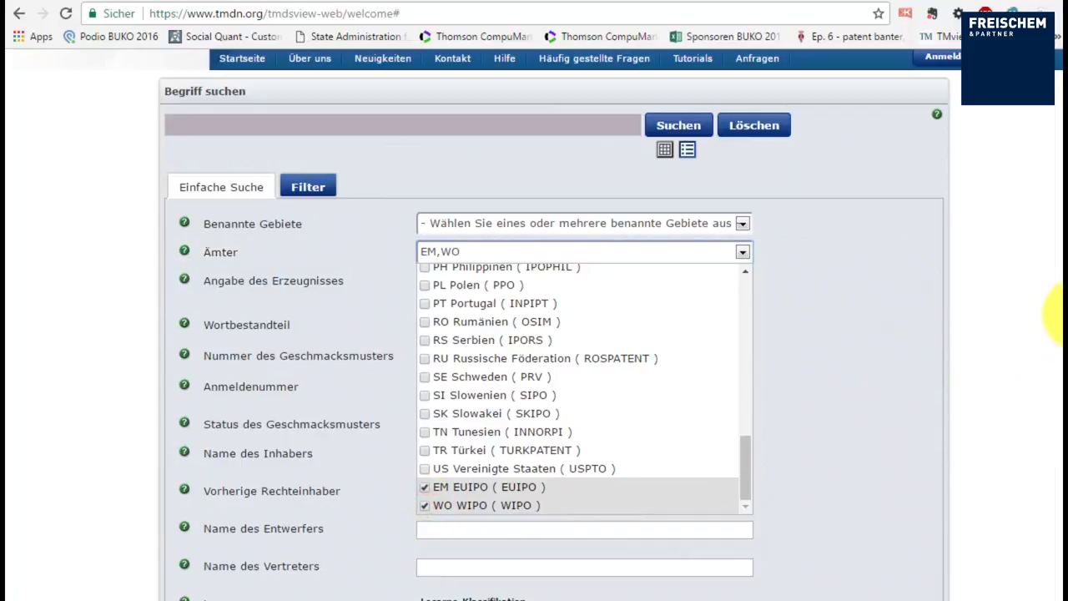
# - Run the search with the selected offices and look through the resulting EUIPO and WIPO designs
pyautogui.moveTo(1058, 250); pyautogui.dragTo(1056, 567)
pyautogui.scroll(-5, 1056, 568)
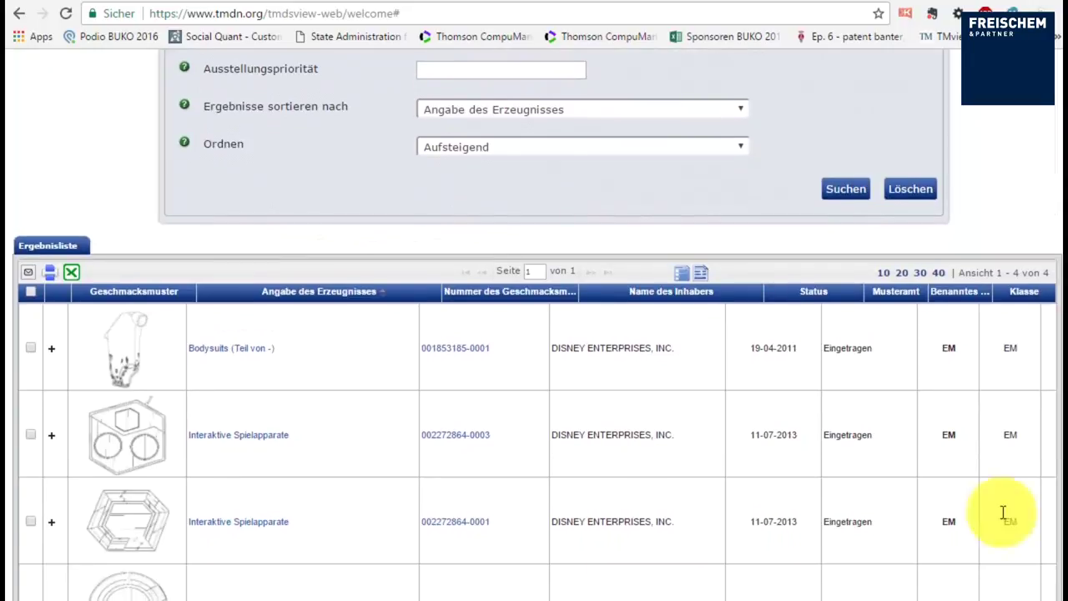
pyautogui.click(841, 190)
pyautogui.scroll(-10, 1056, 250)
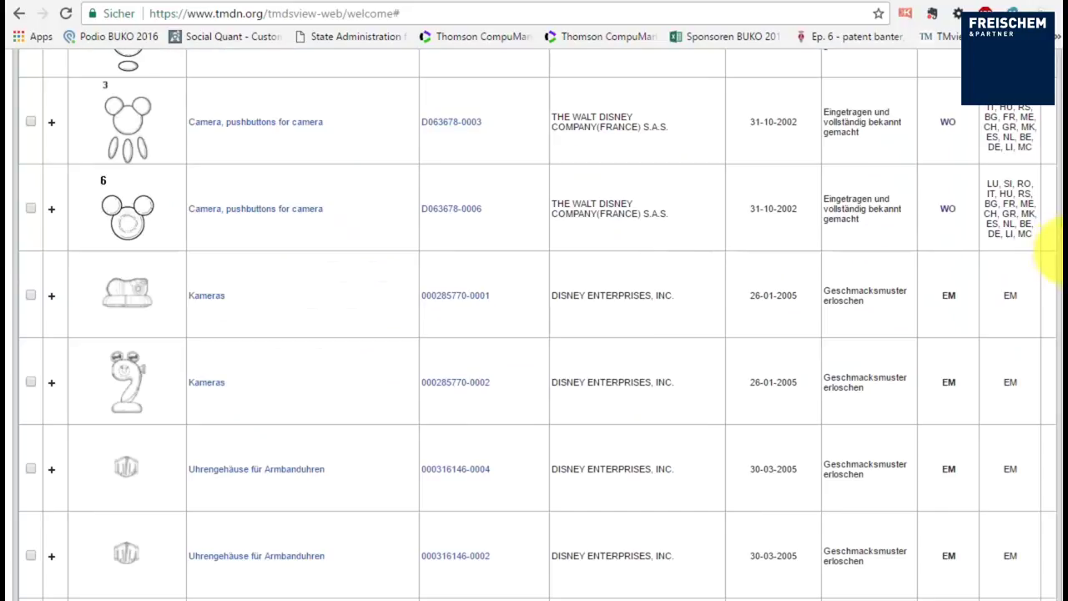
pyautogui.scroll(1, 1057, 282)
pyautogui.moveTo(1056, 282); pyautogui.dragTo(1044, 167)
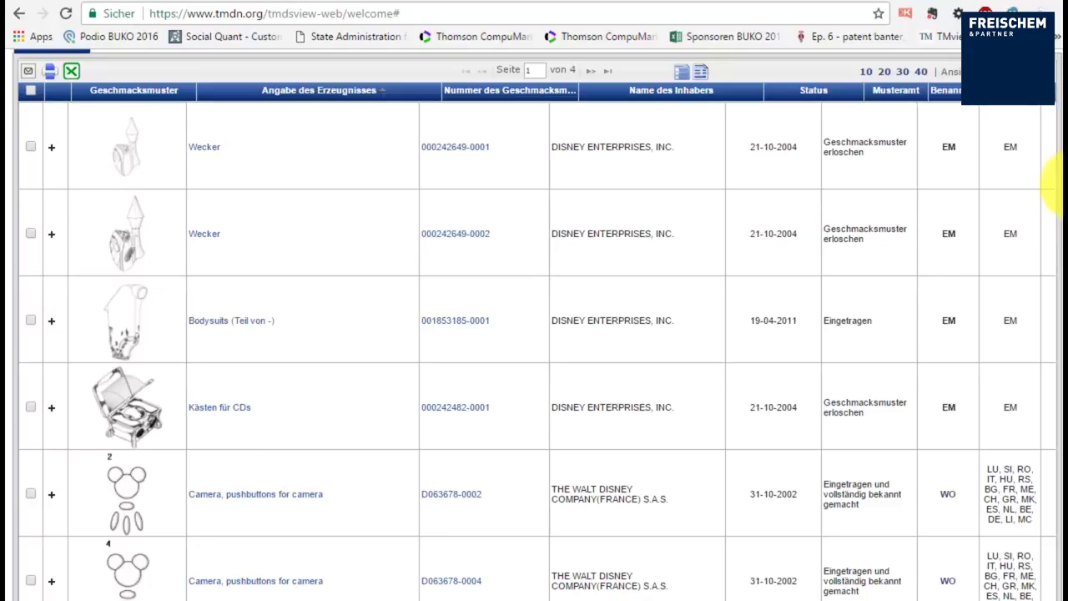
pyautogui.scroll(-4, 1057, 183)
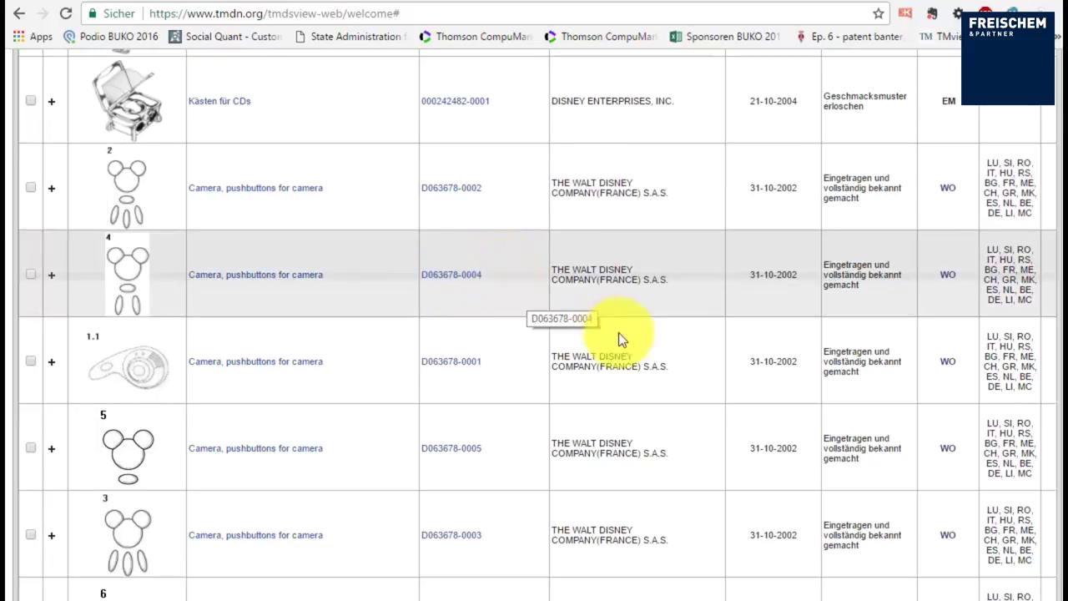
# - Examine the Disney camera designs in the result list and preview their enlarged drawings
pyautogui.moveTo(1060, 265); pyautogui.dragTo(1060, 325)
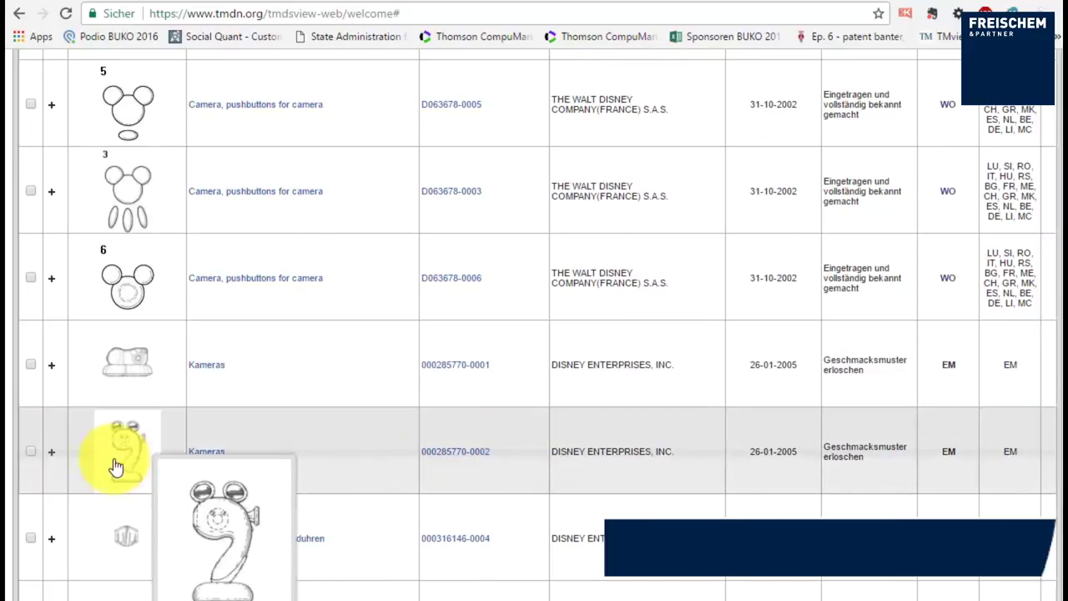
pyautogui.moveTo(114, 365)
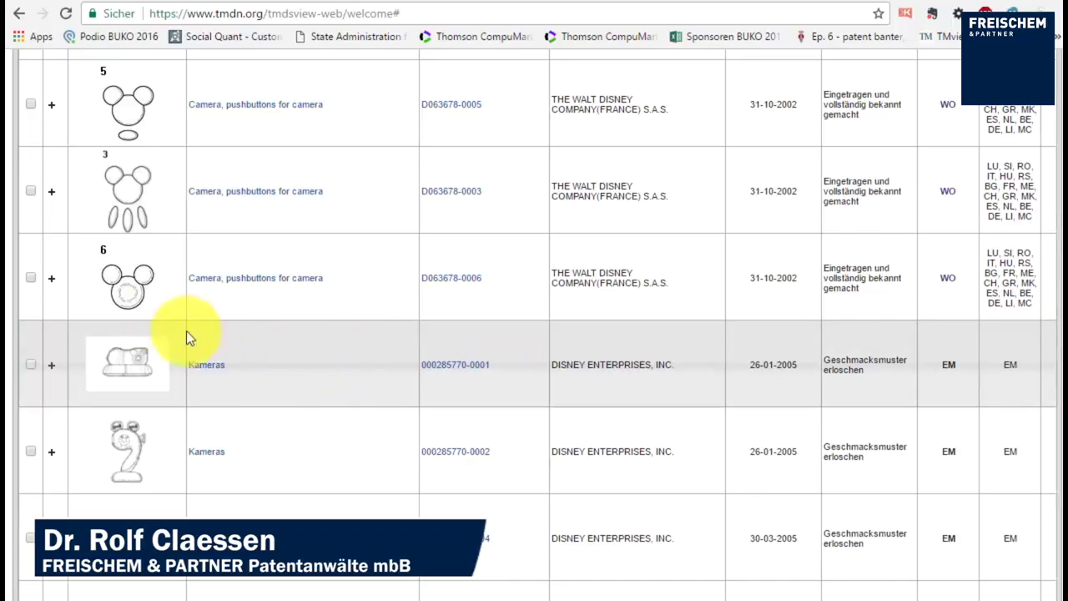
pyautogui.moveTo(119, 293)
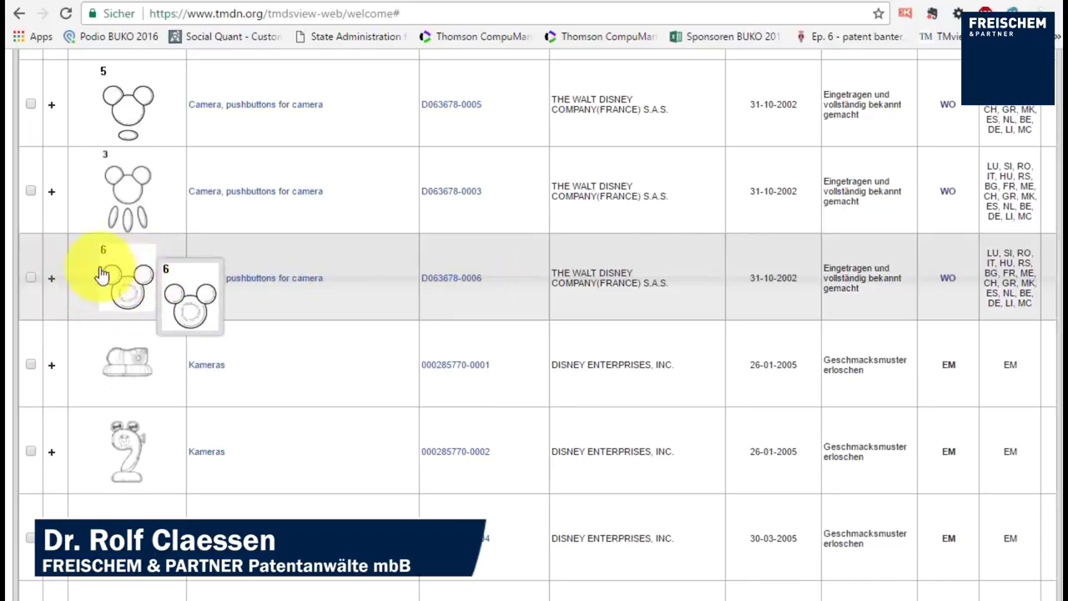
# - Reopen the advanced search form and clear the owner name (Name des Inhabers)
pyautogui.moveTo(1058, 343); pyautogui.dragTo(1058, 155)
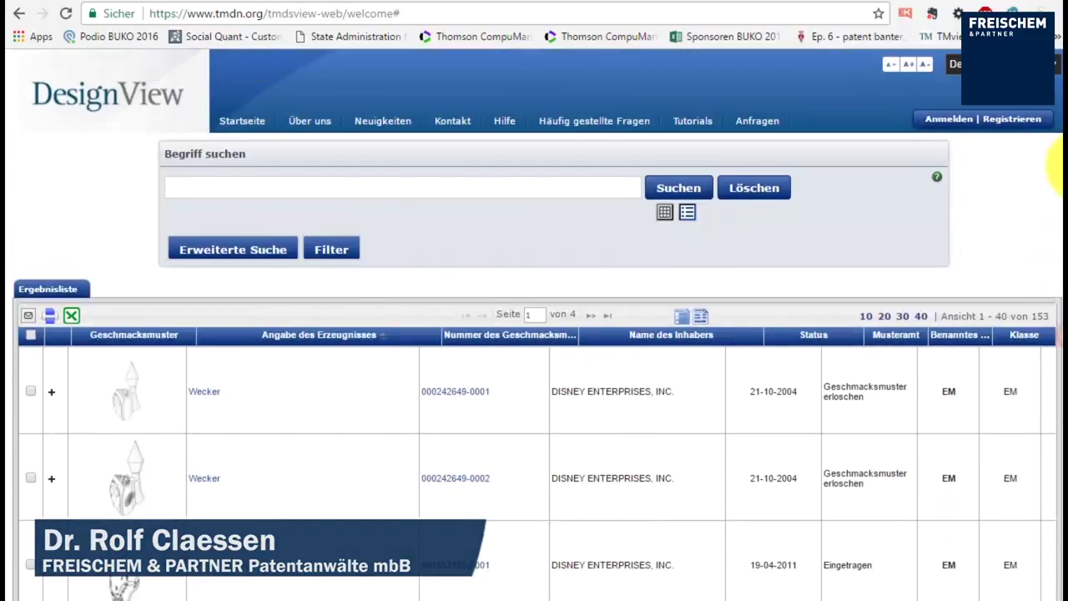
pyautogui.click(241, 247)
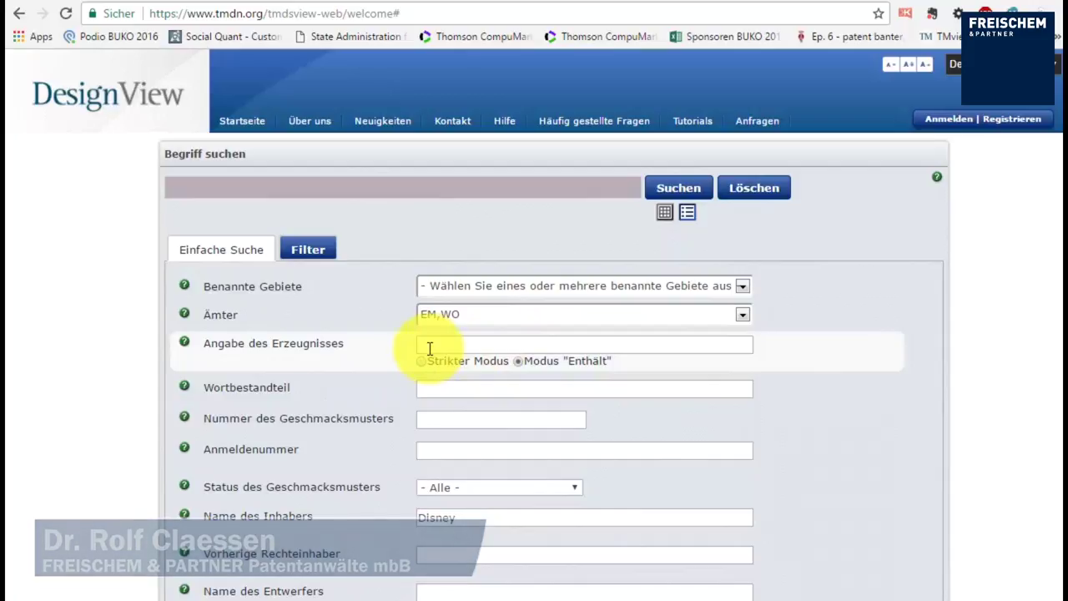
pyautogui.scroll(-3, 567, 440)
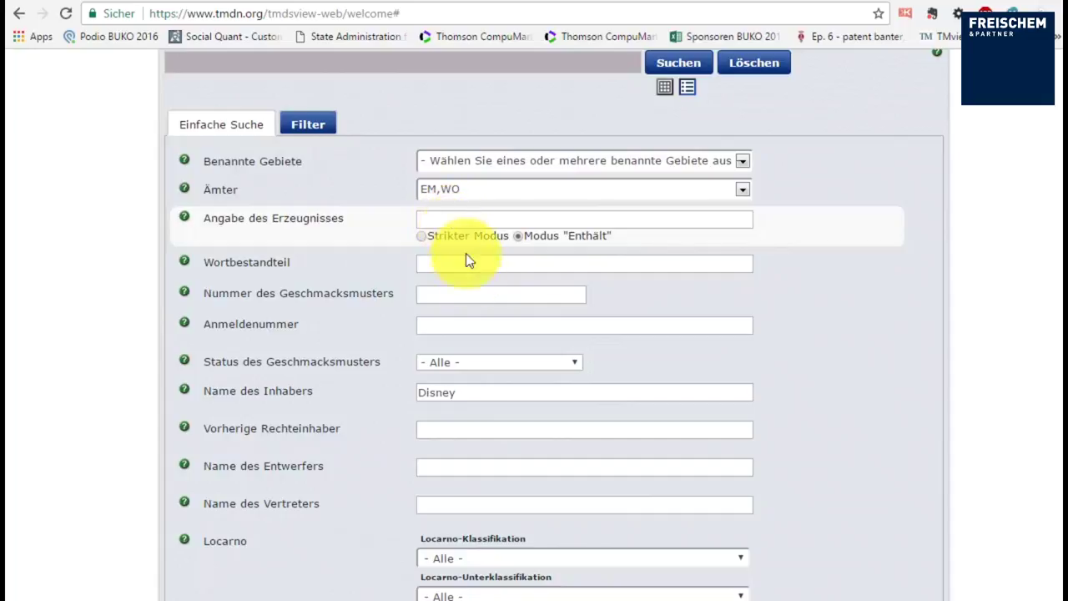
pyautogui.doubleClick(461, 392)
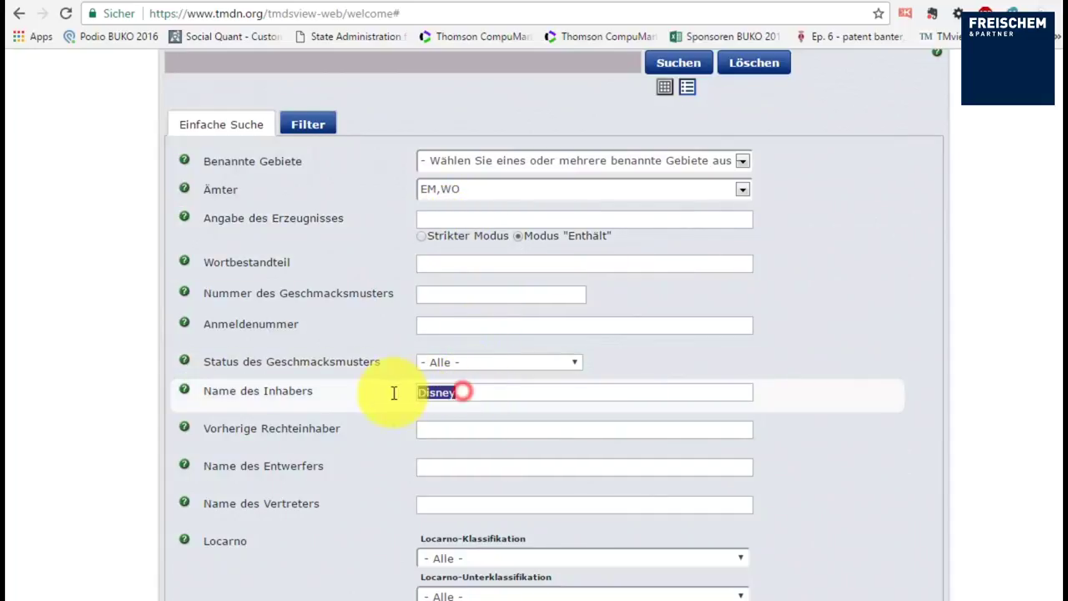
pyautogui.press('BackSpace')
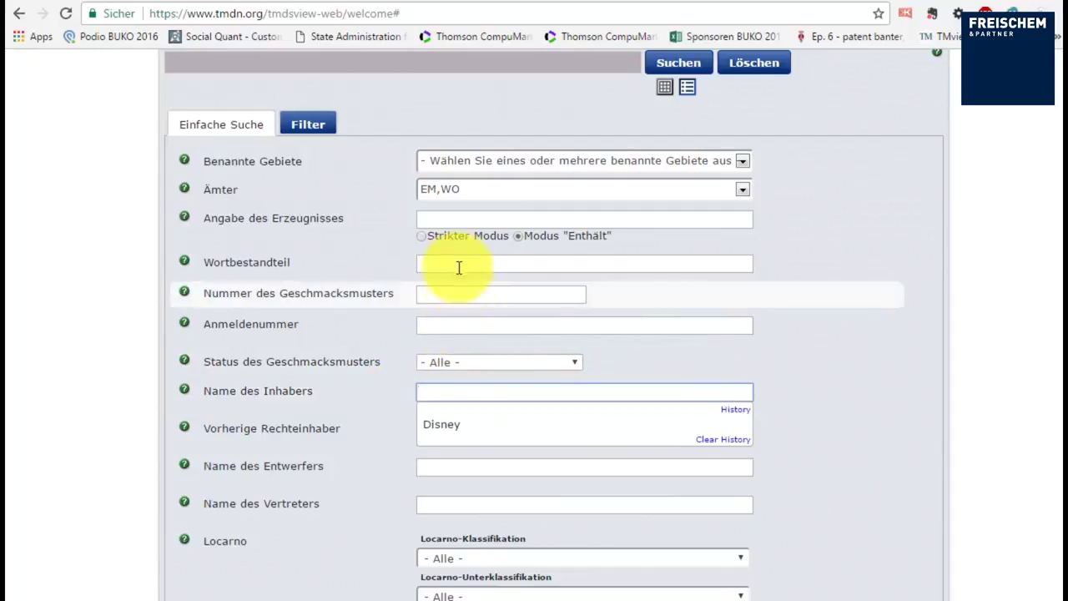
# - Enter "uhren" as the product indication (Angabe des Erzeugnisses) and run the search
pyautogui.click(453, 219)
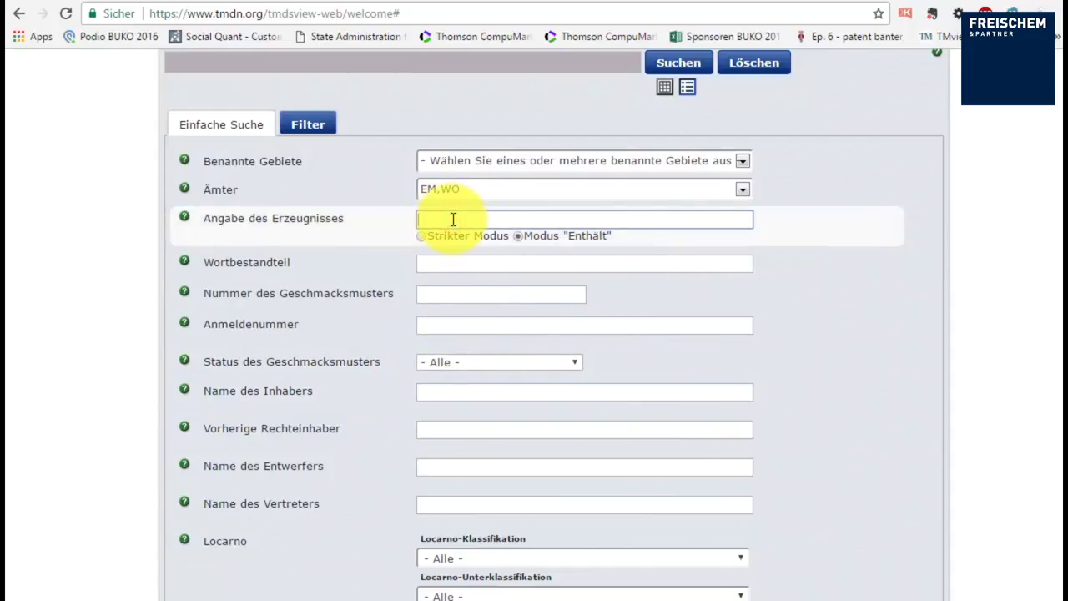
pyautogui.write('uhren')
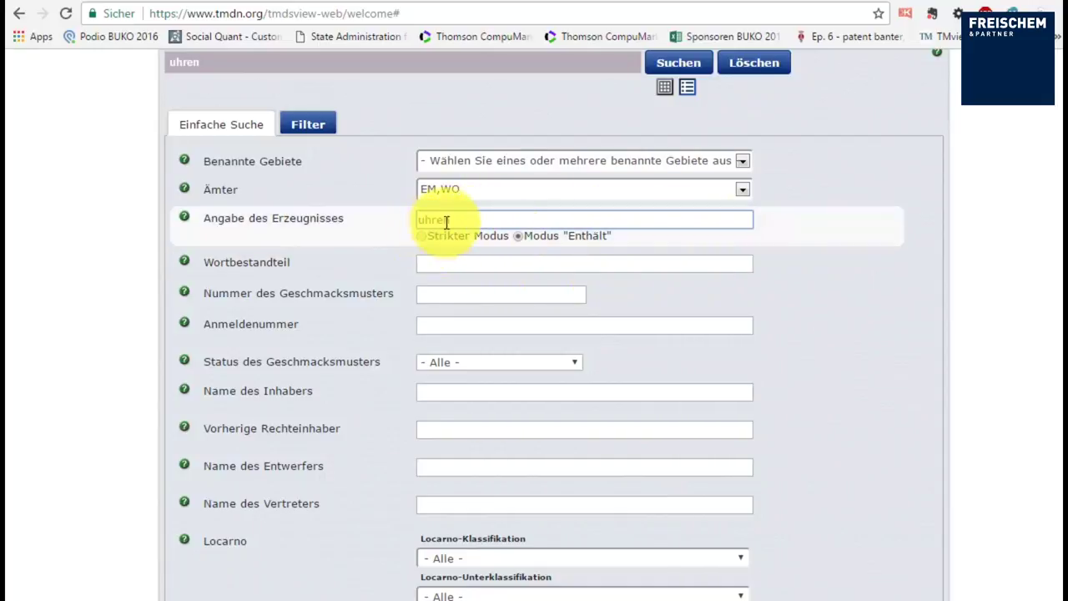
pyautogui.scroll(-7, 936, 395)
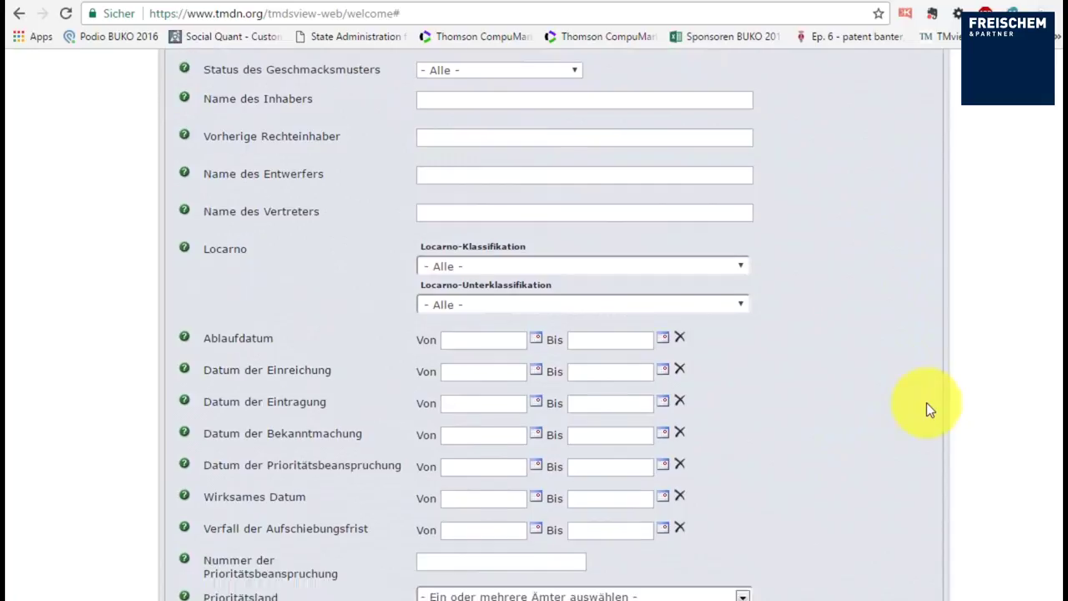
pyautogui.click(846, 486)
# - Look through the watch designs found for "uhren", checking their images, product indications, owners and status
pyautogui.scroll(-5, 1033, 239)
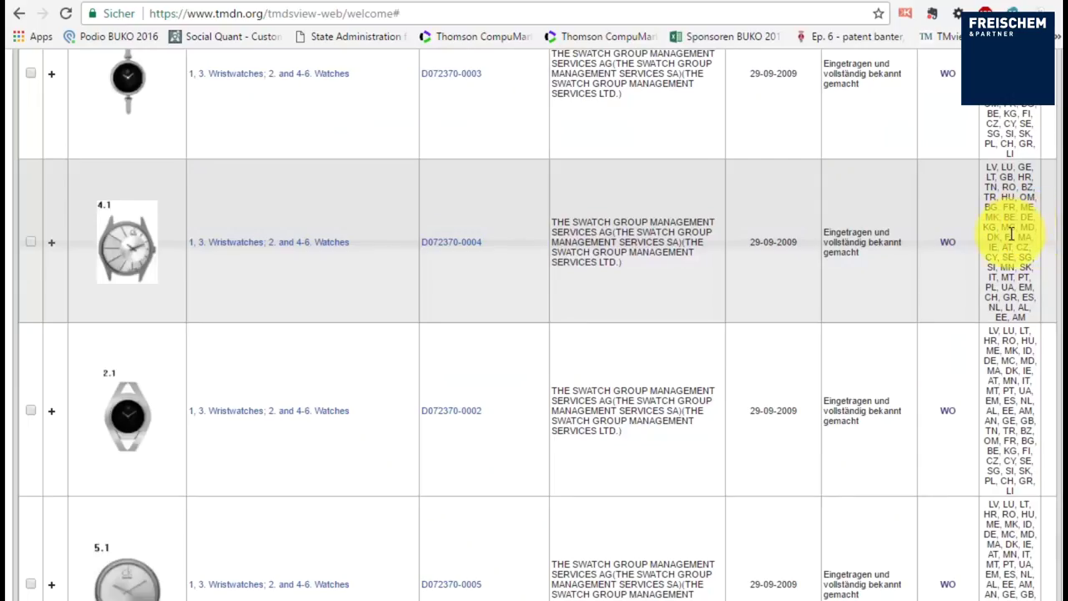
pyautogui.scroll(6, 915, 315)
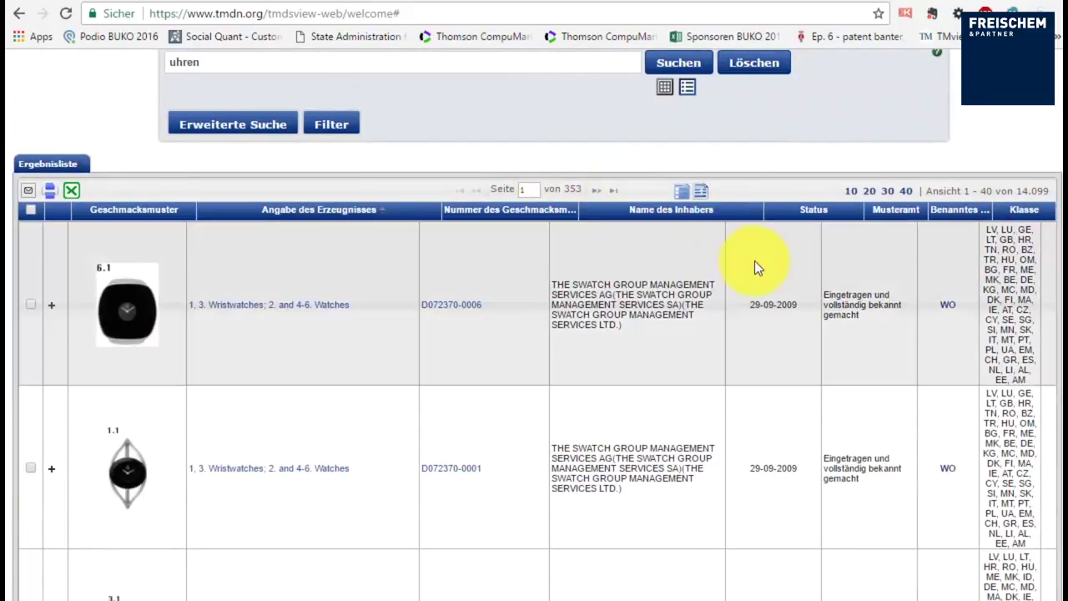
pyautogui.scroll(-6, 768, 314)
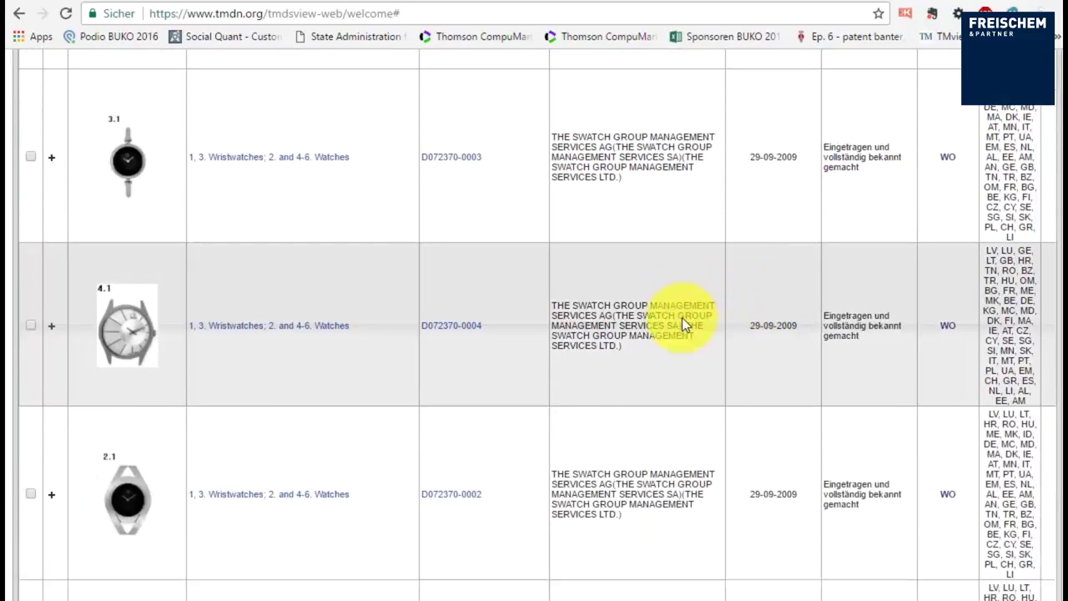
pyautogui.scroll(-4, 216, 334)
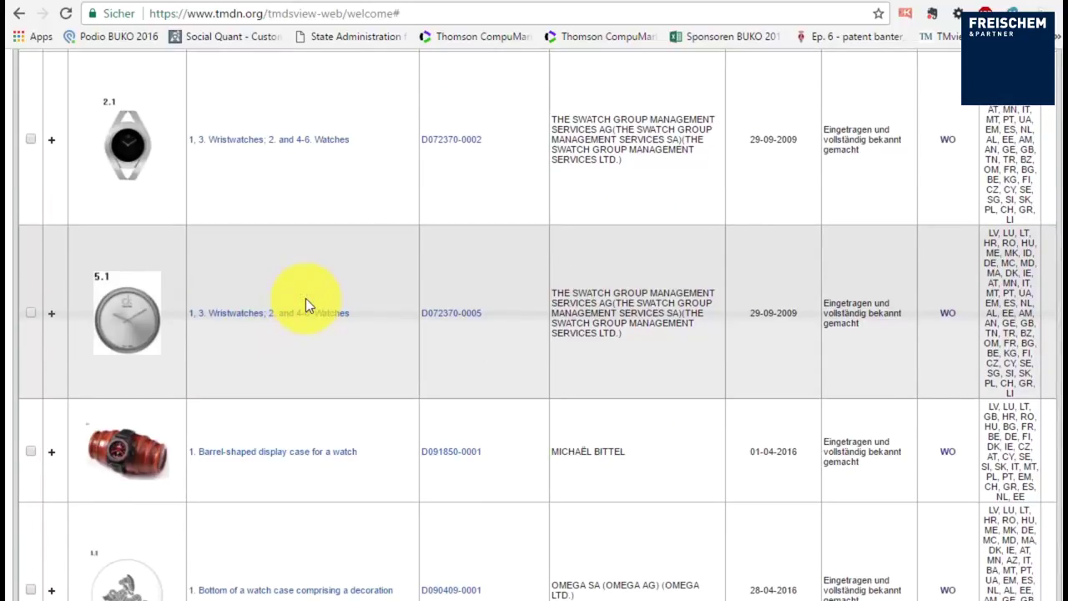
pyautogui.scroll(-4, 306, 302)
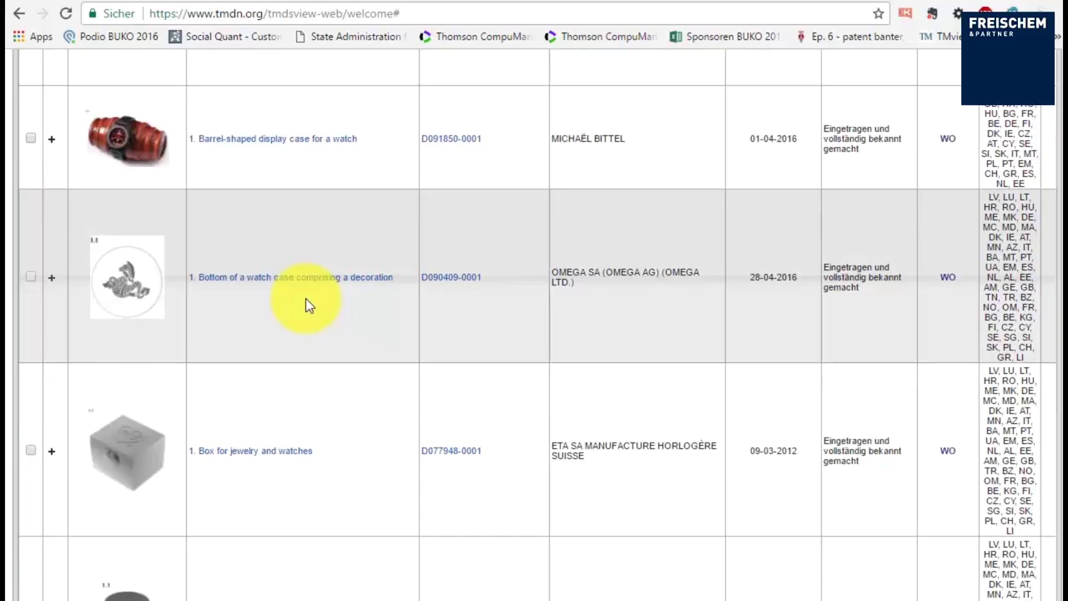
pyautogui.scroll(-3, 306, 302)
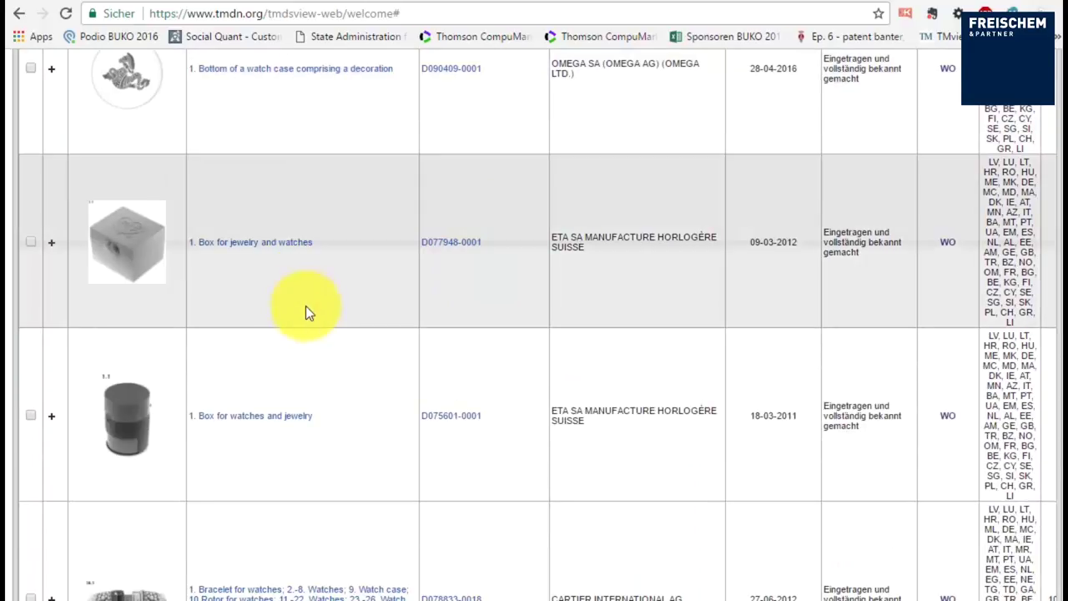
pyautogui.scroll(-5, 306, 305)
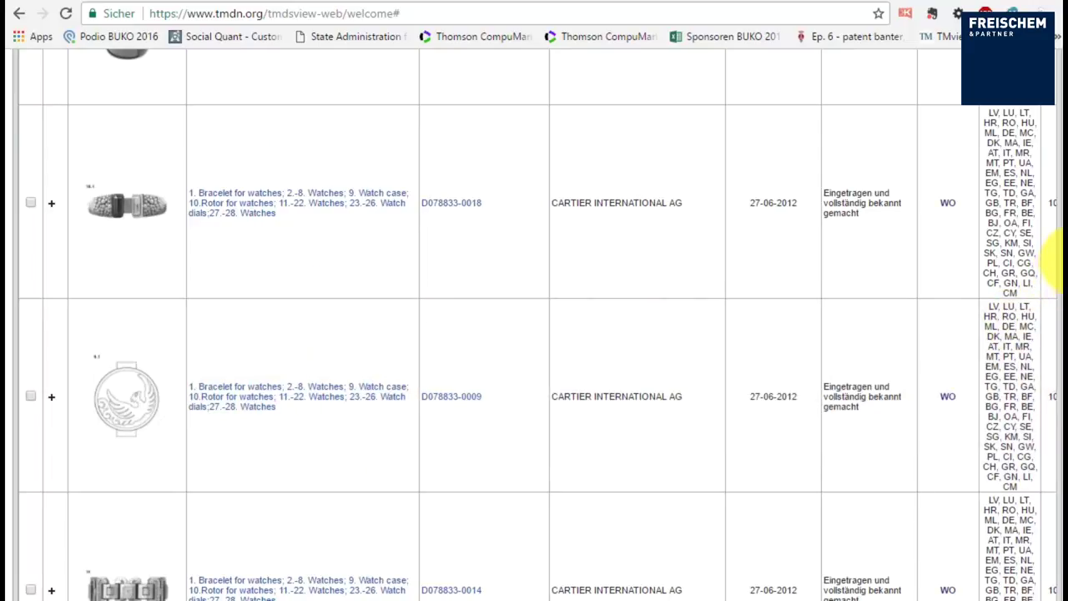
pyautogui.scroll(-5, 1057, 258)
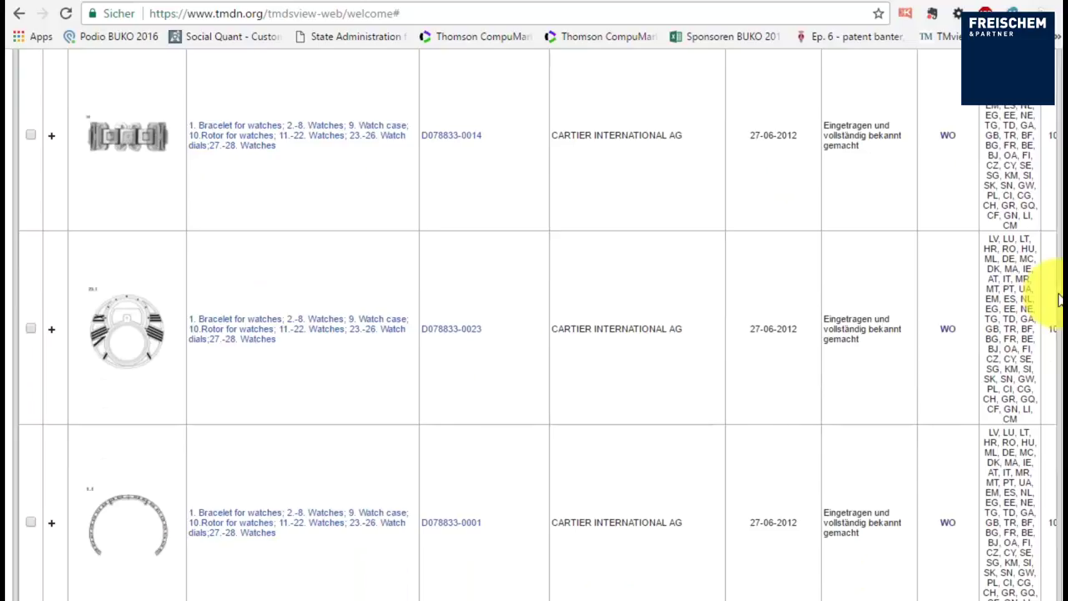
pyautogui.scroll(-2, 1060, 301)
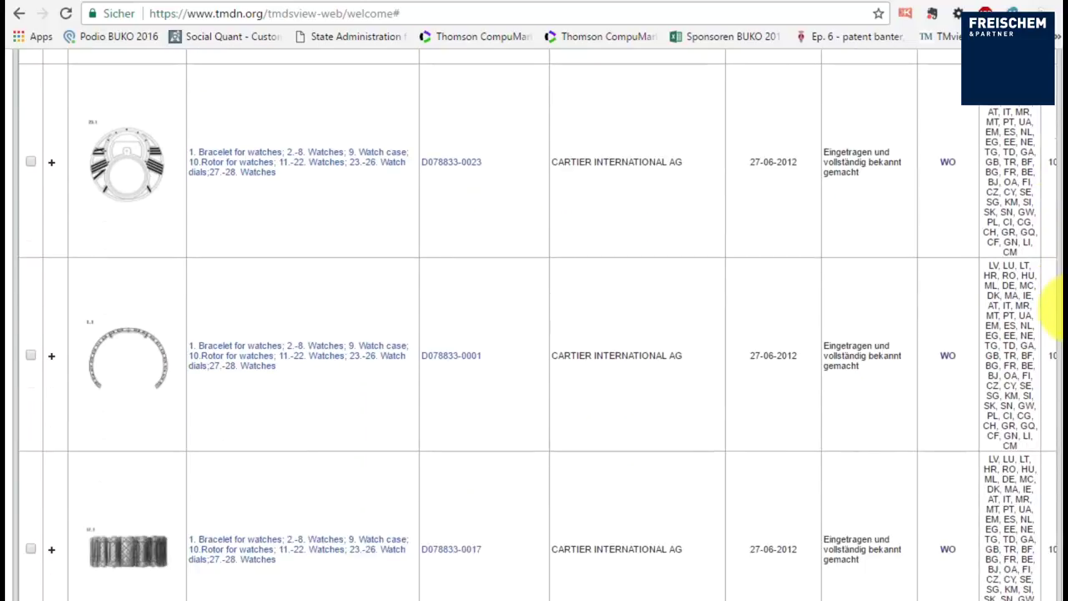
# - Return to the advanced search form and clear the product indication (Angabe des Erzeugnisses)
pyautogui.moveTo(1058, 313); pyautogui.dragTo(1057, 107)
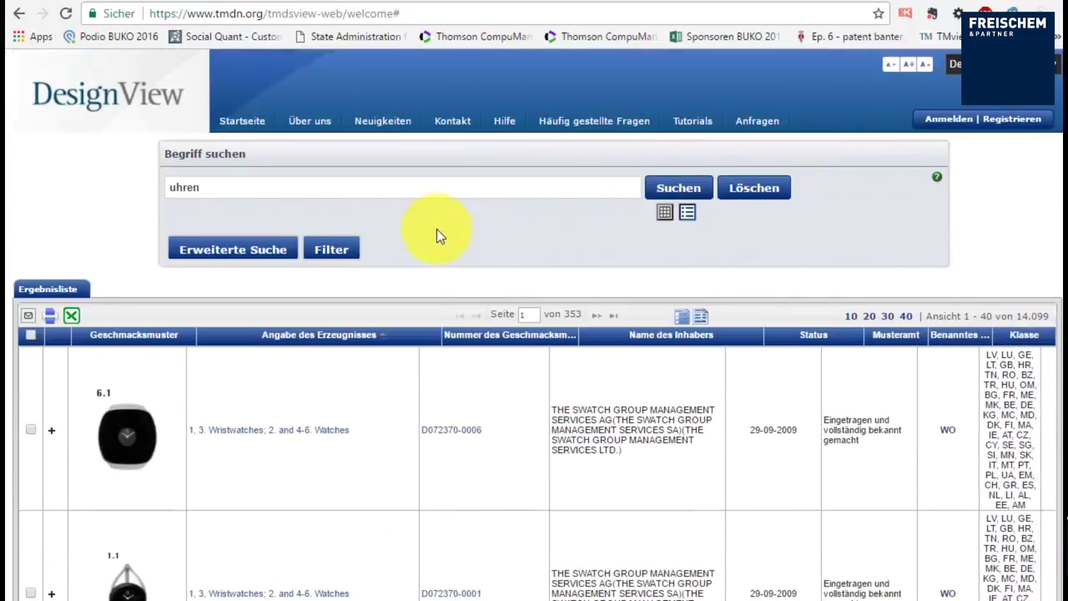
pyautogui.click(217, 258)
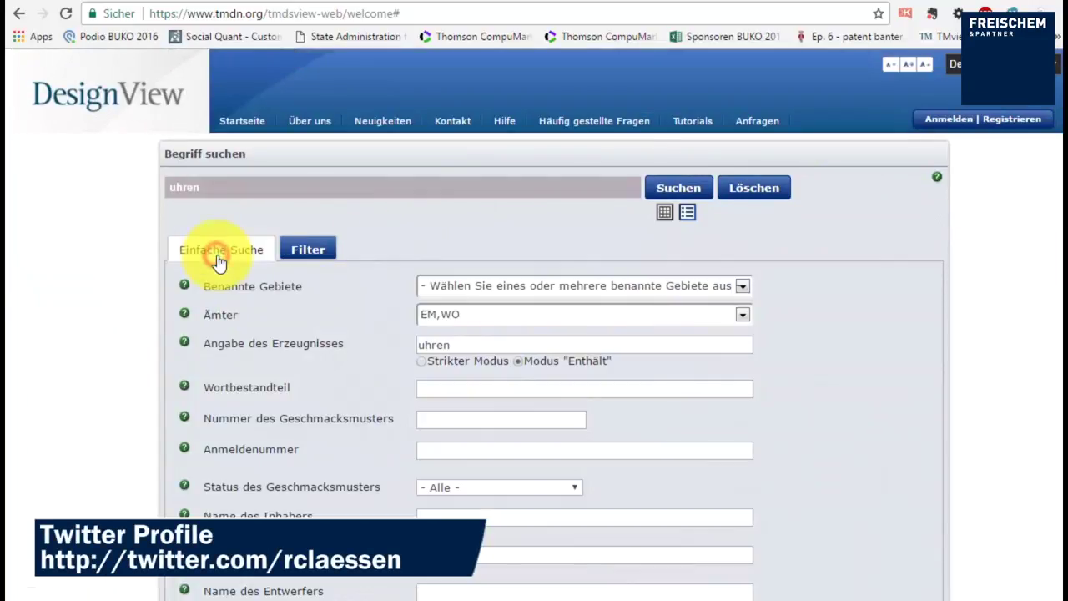
pyautogui.moveTo(468, 344); pyautogui.dragTo(404, 345)
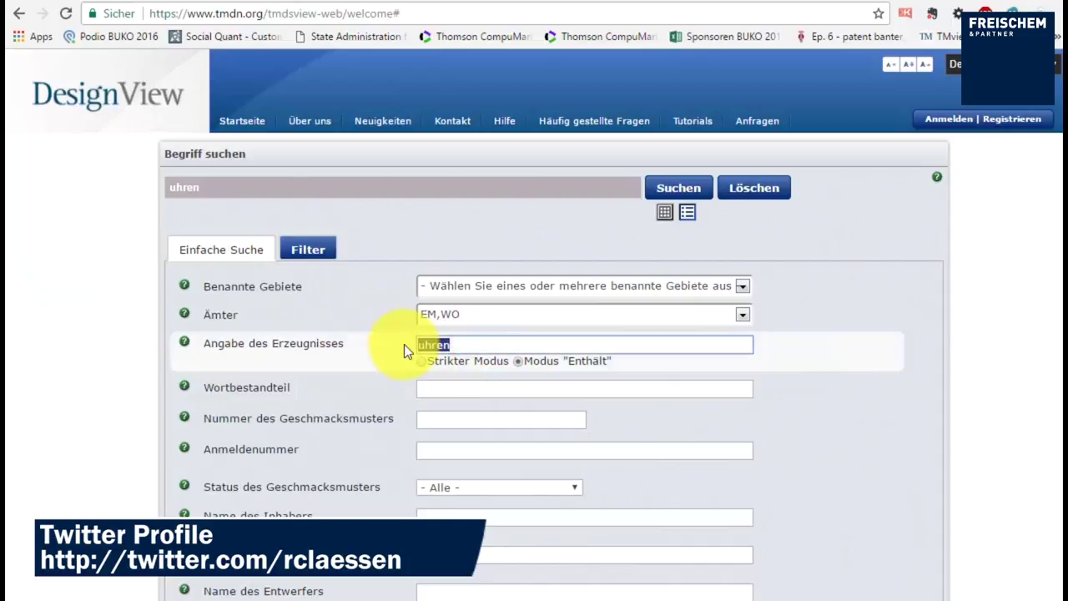
pyautogui.press('BackSpace')
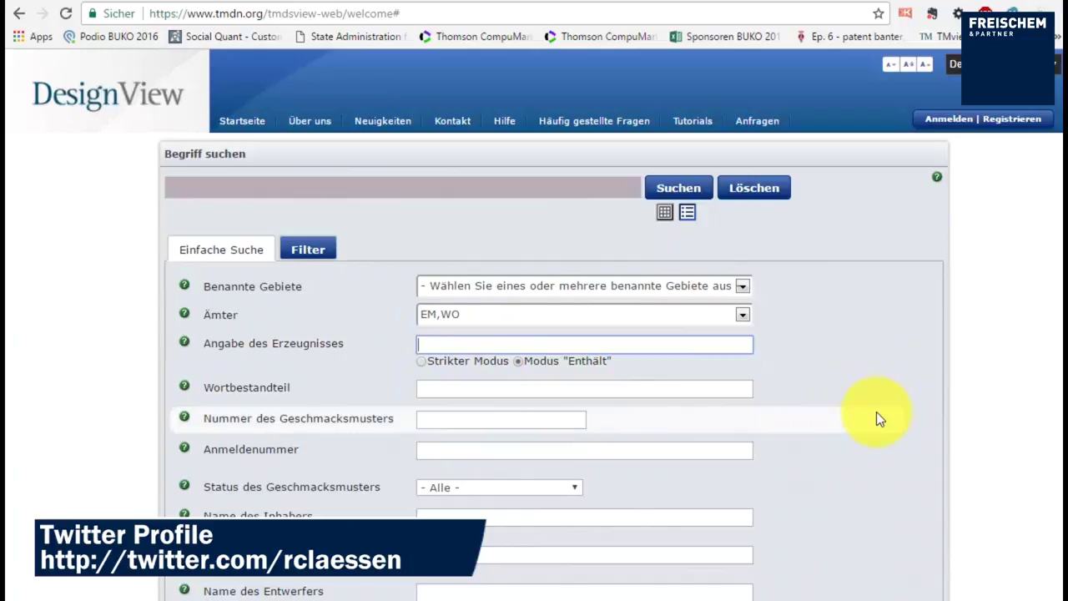
# - Set the Locarno class to 10 (Uhren und andere Messinstrumente) and the subclass to "02 - Taschen- und Armbanduhren"
pyautogui.scroll(-2, 876, 412)
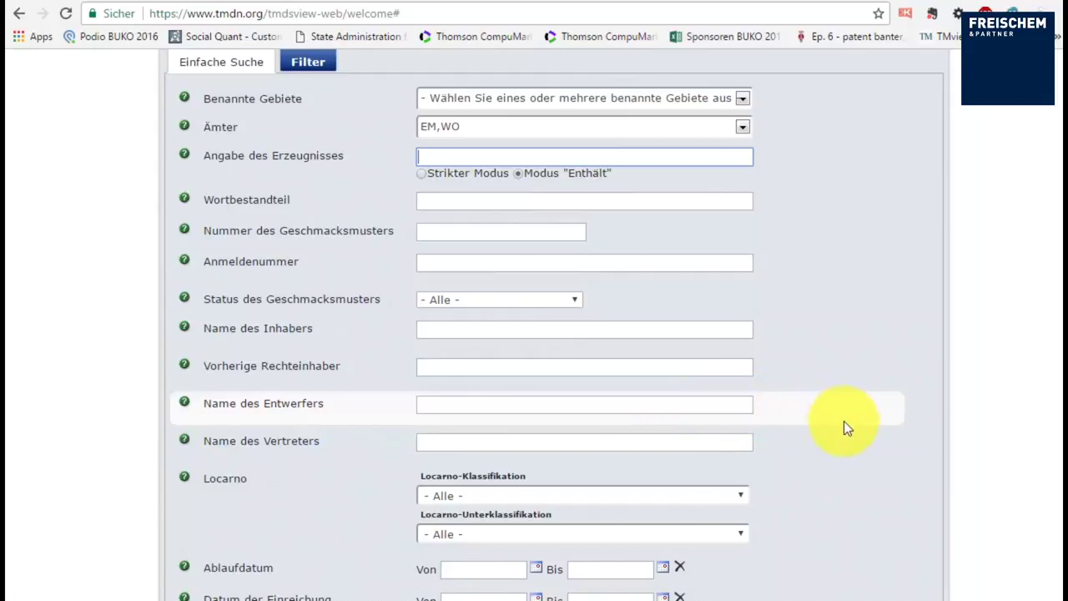
pyautogui.scroll(-2, 841, 426)
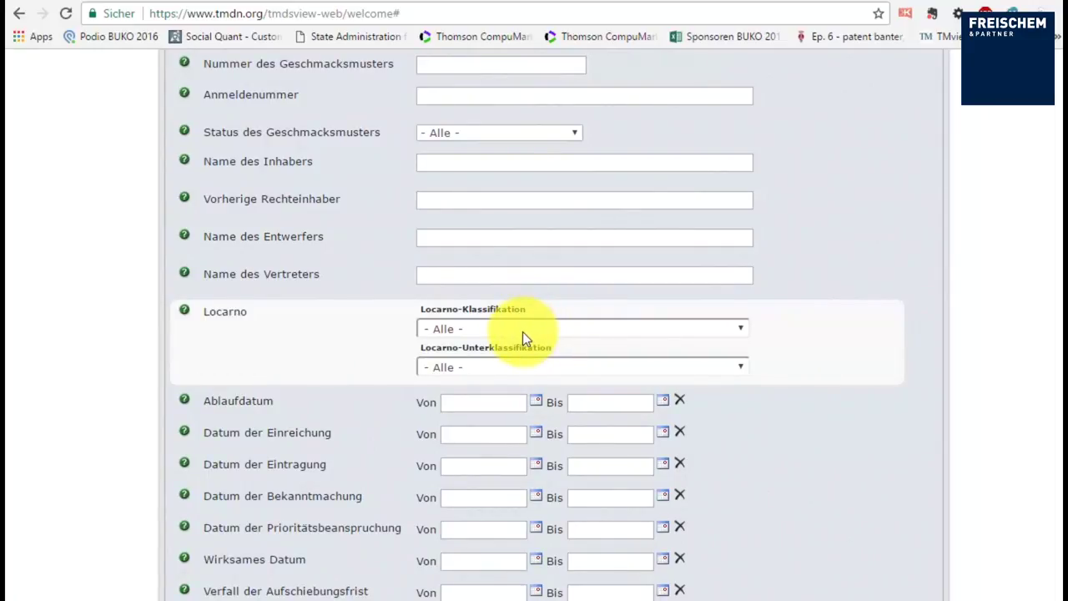
pyautogui.click(522, 332)
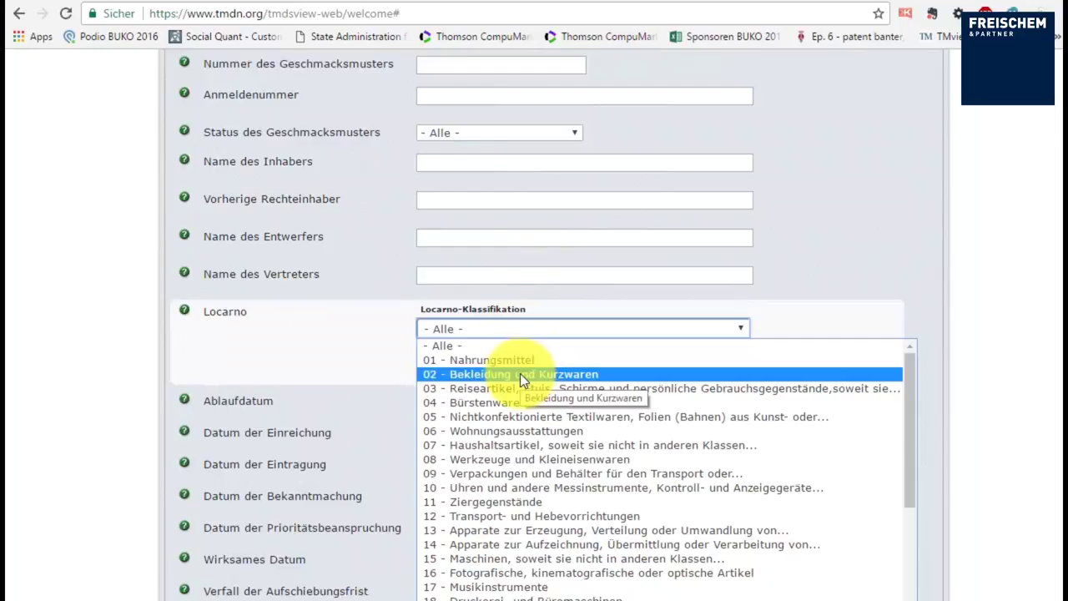
pyautogui.click(525, 487)
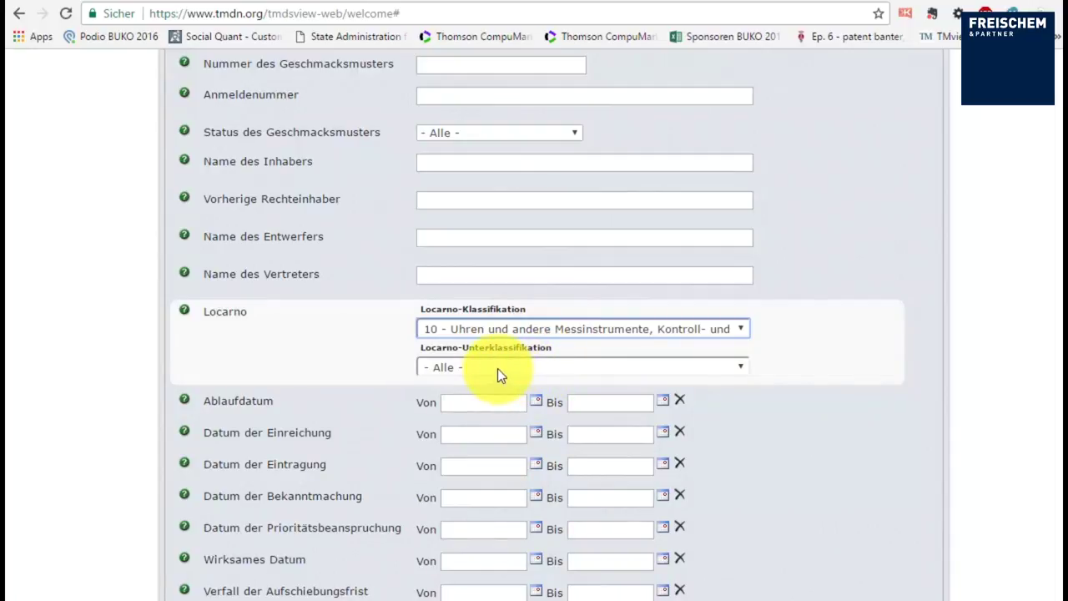
pyautogui.click(498, 368)
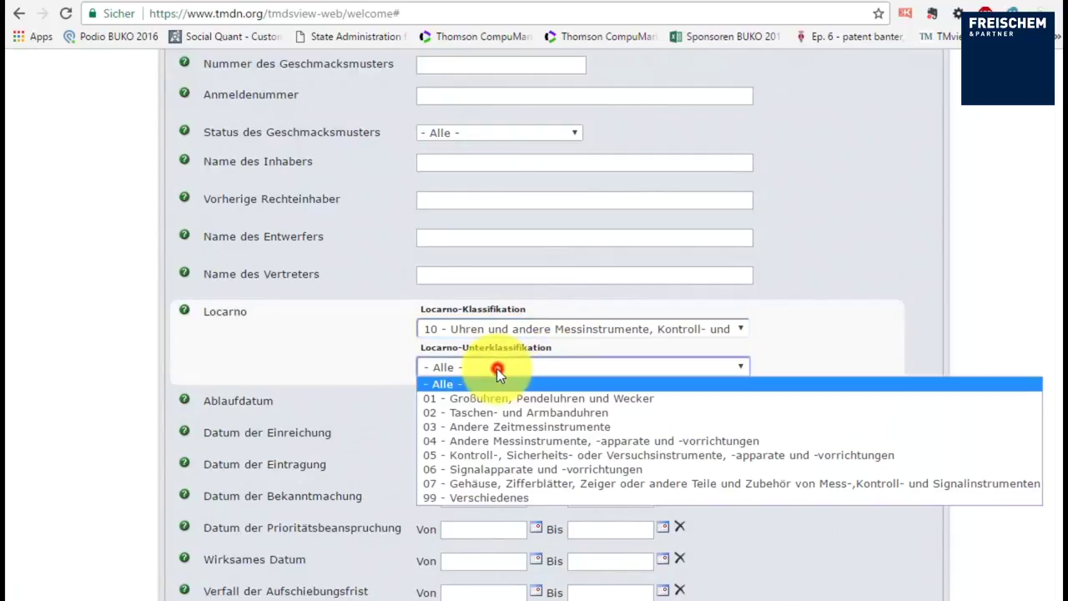
pyautogui.click(571, 413)
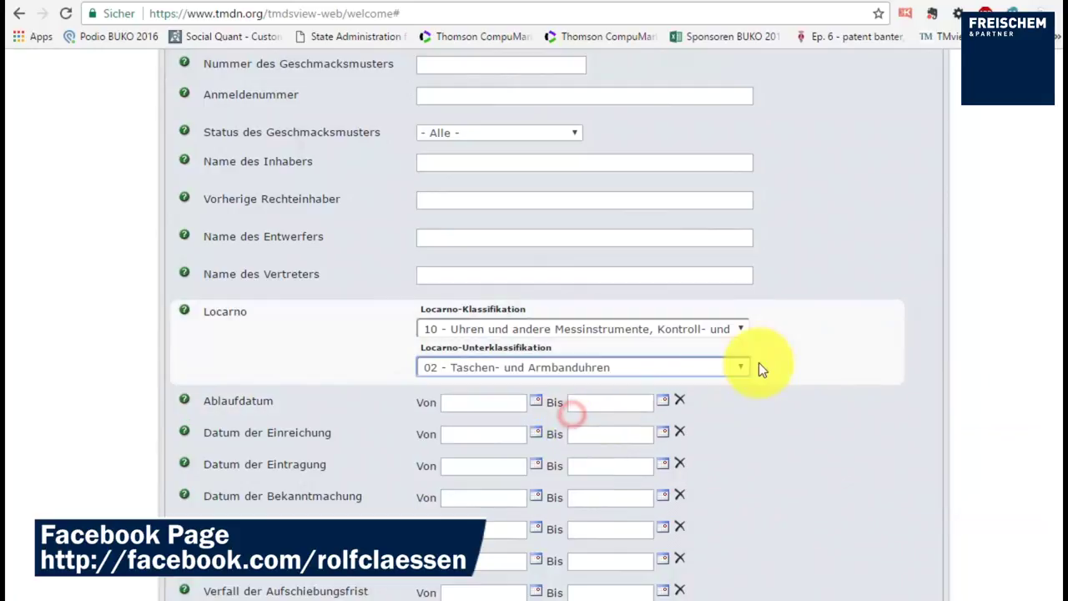
# - Run the search by Locarno class and look through the resulting wristwatch designs
pyautogui.scroll(5, 1059, 150)
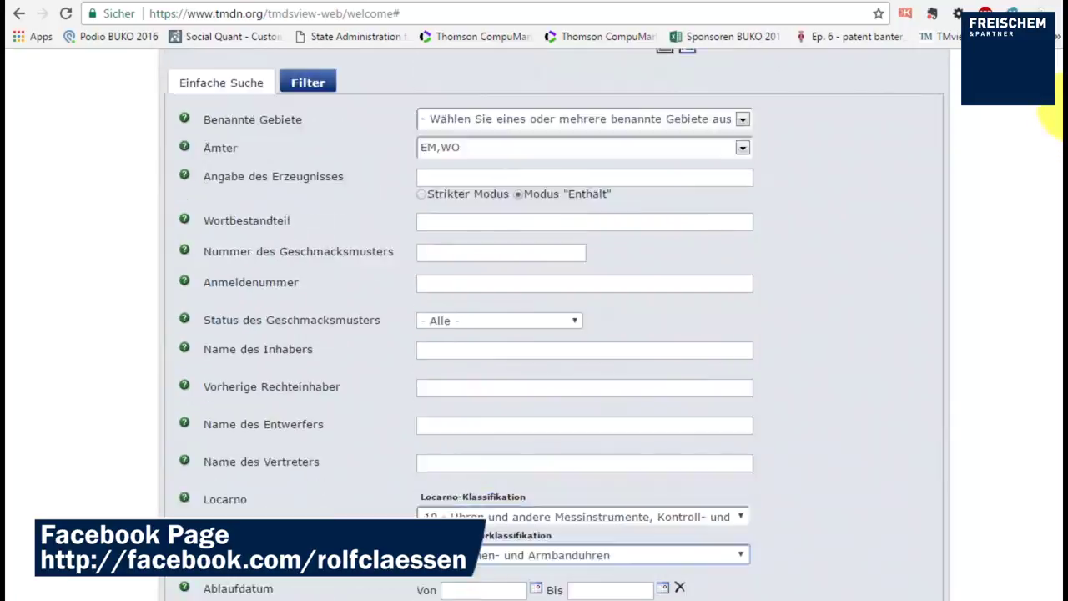
pyautogui.click(708, 187)
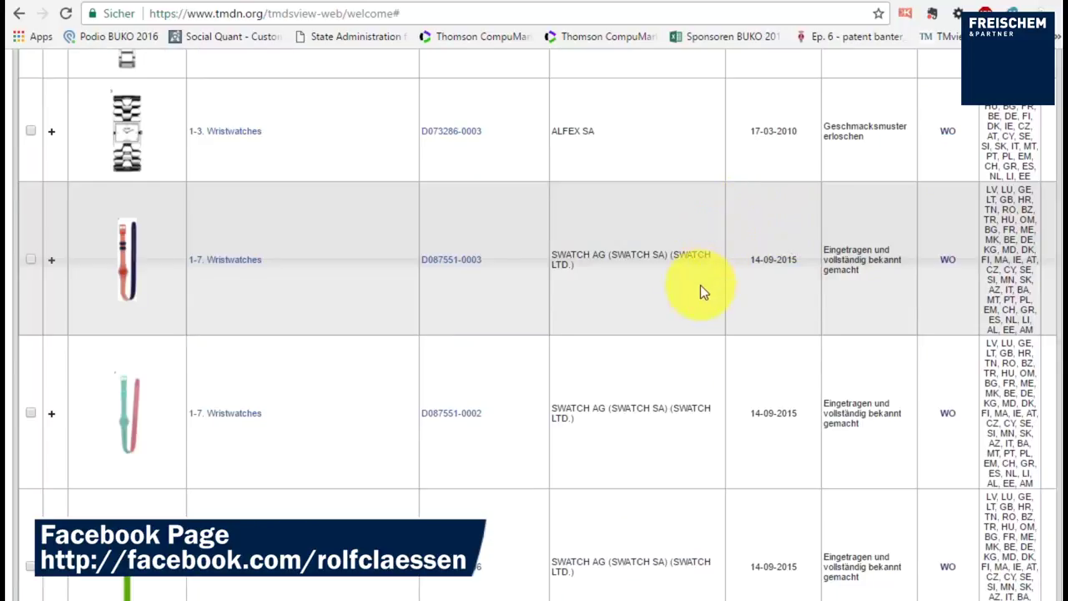
pyautogui.scroll(3, 700, 285)
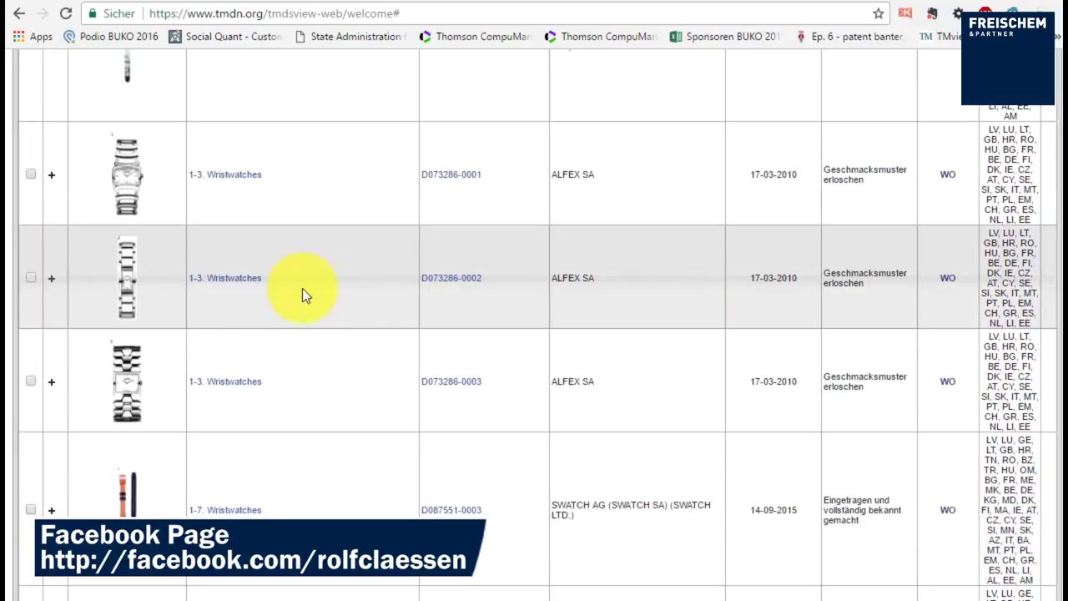
pyautogui.scroll(3, 278, 303)
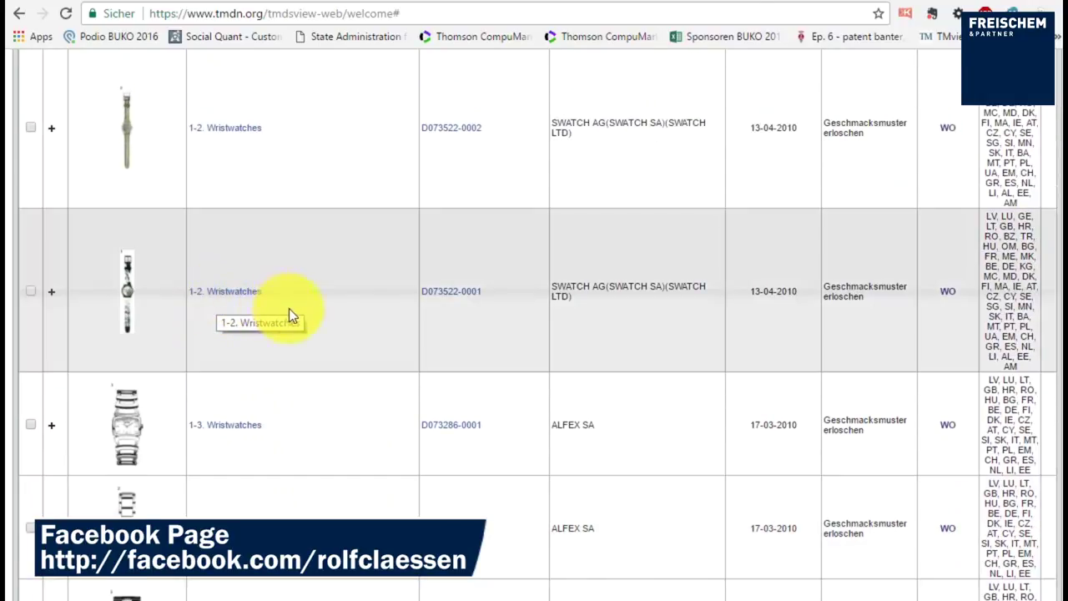
pyautogui.scroll(4, 288, 308)
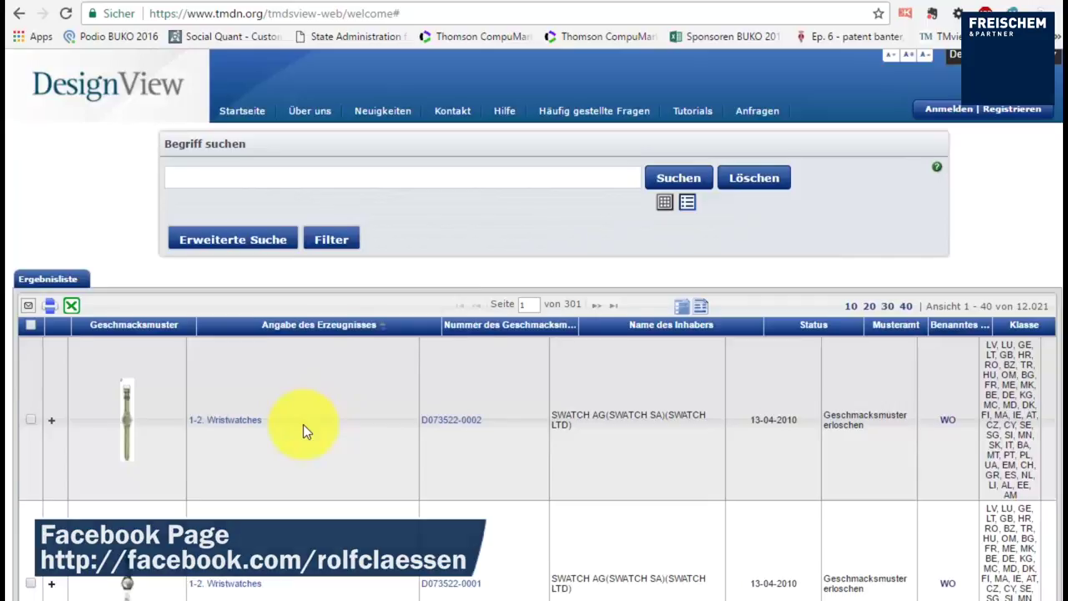
# - Examine the Locarno class results further down the list, comparing the watch and bracelet images, owners, status and offices
pyautogui.scroll(-3, 302, 424)
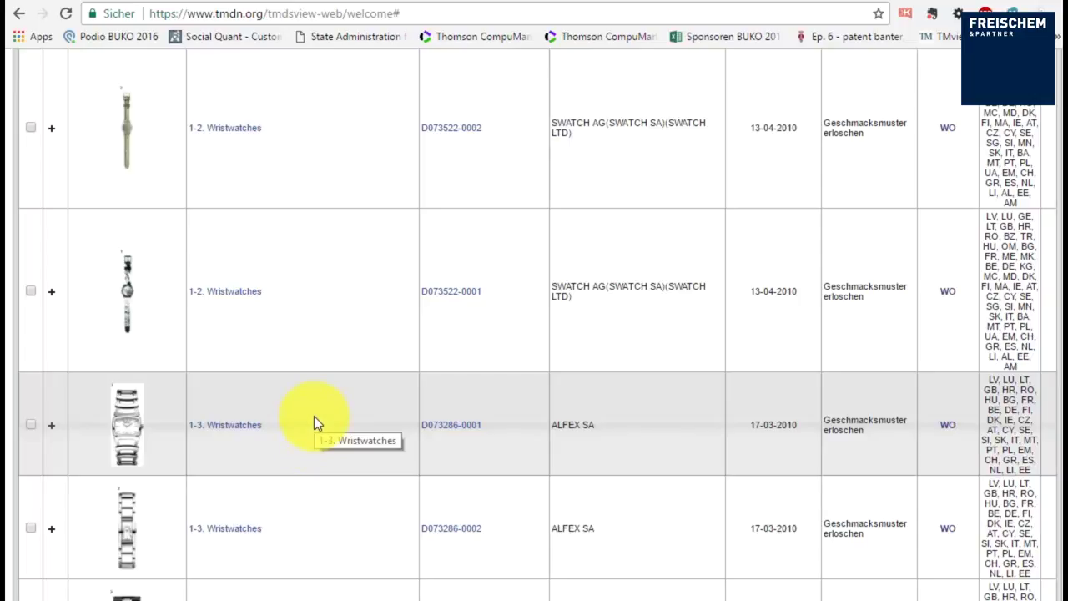
pyautogui.scroll(-2, 314, 415)
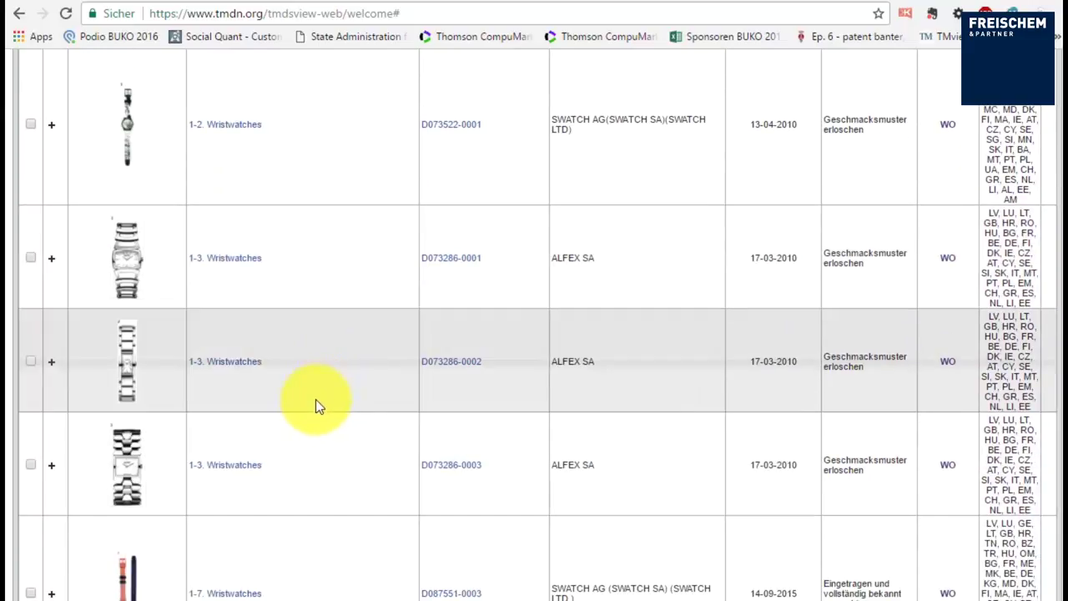
pyautogui.scroll(-2, 315, 399)
pyautogui.scroll(-8, 328, 431)
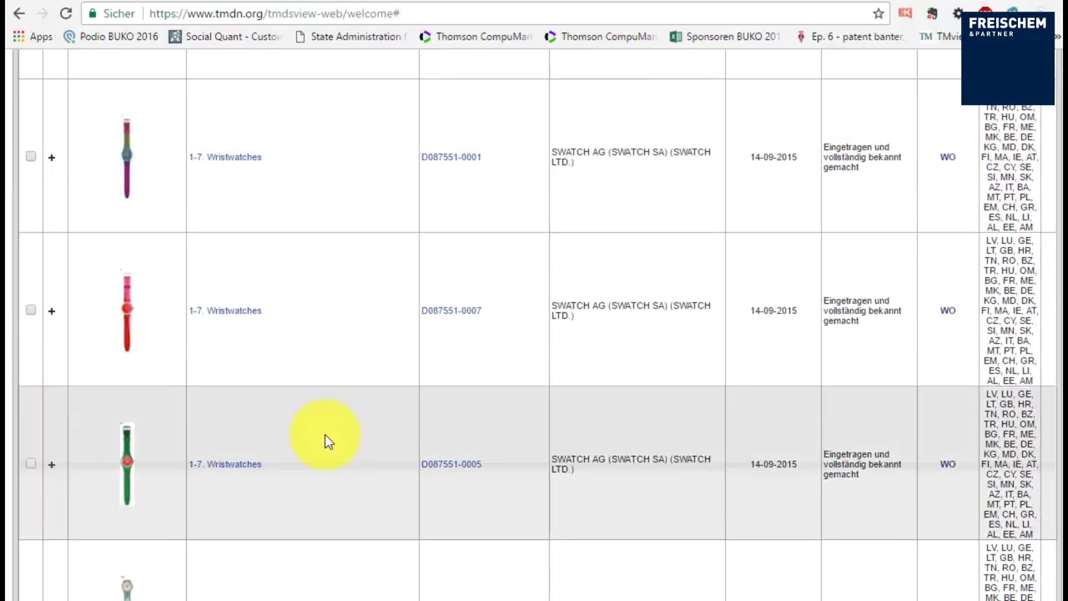
pyautogui.scroll(-5, 324, 434)
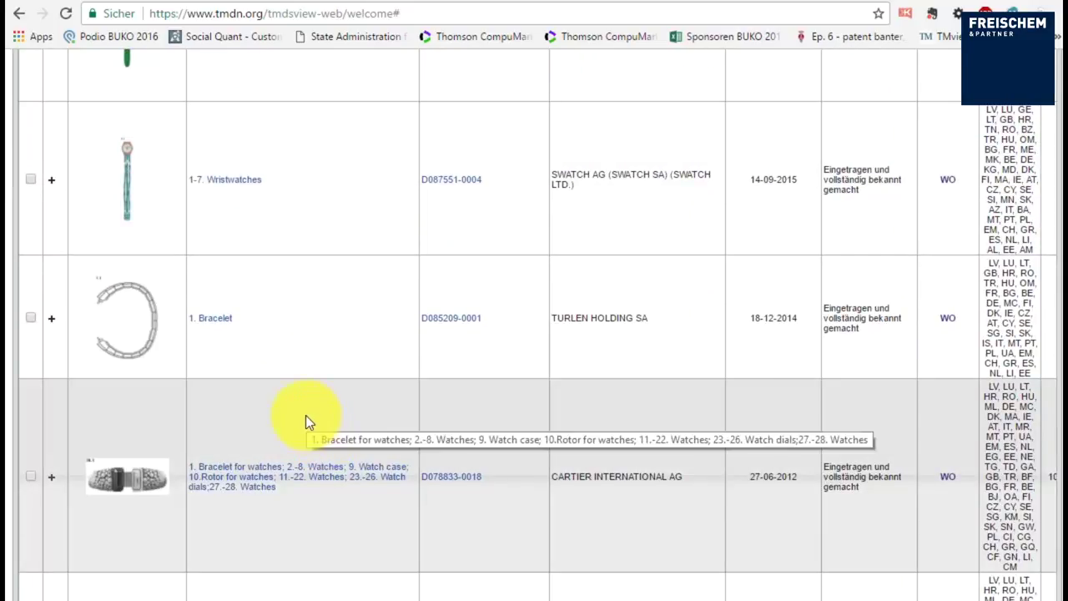
pyautogui.scroll(-2, 306, 415)
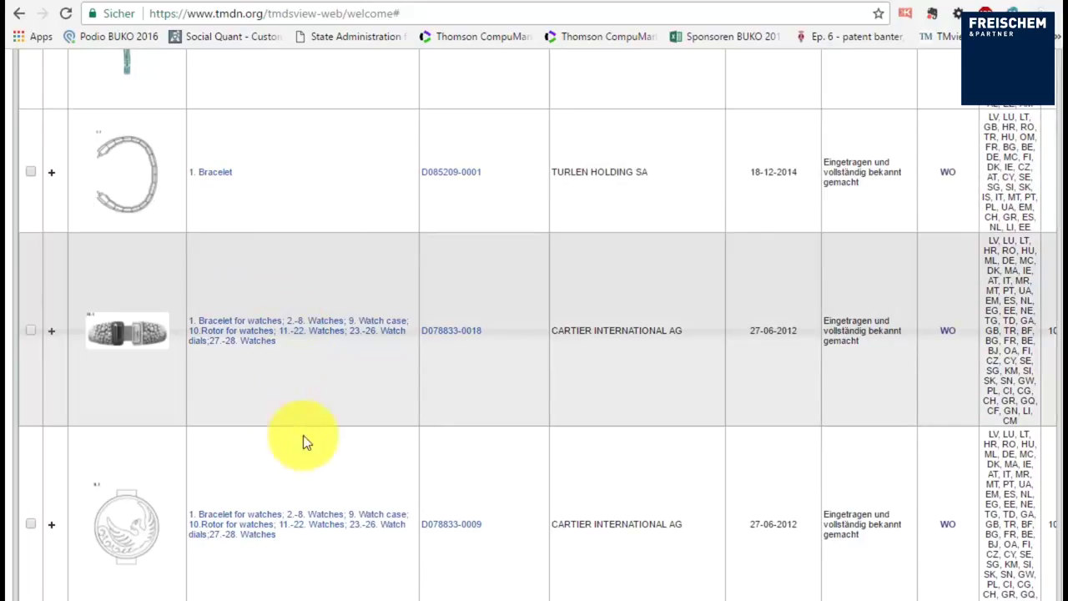
pyautogui.scroll(10, 313, 436)
pyautogui.scroll(8, 313, 436)
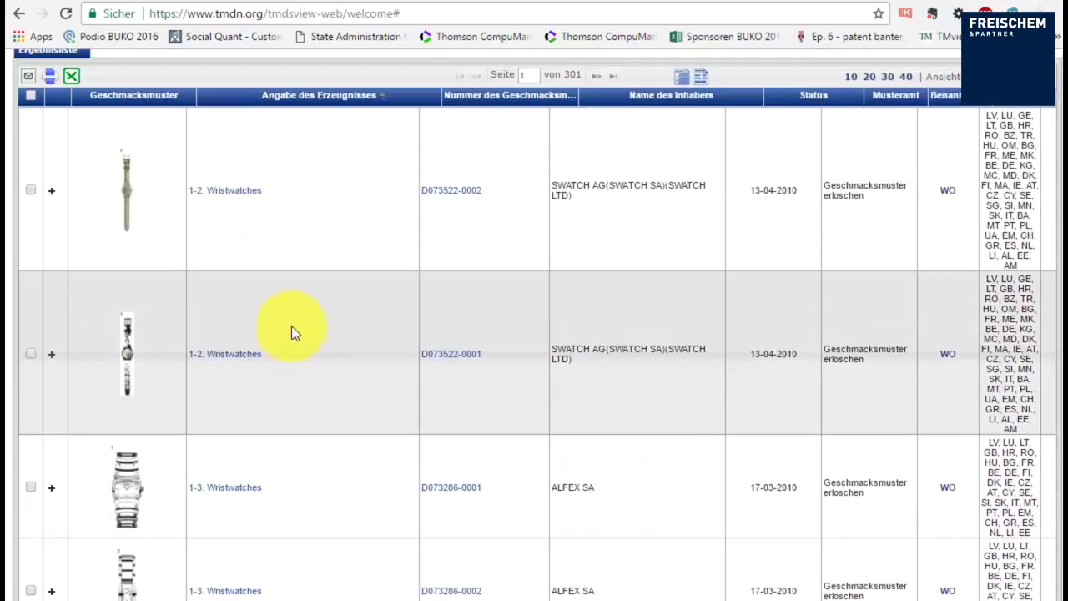
pyautogui.scroll(2, 291, 332)
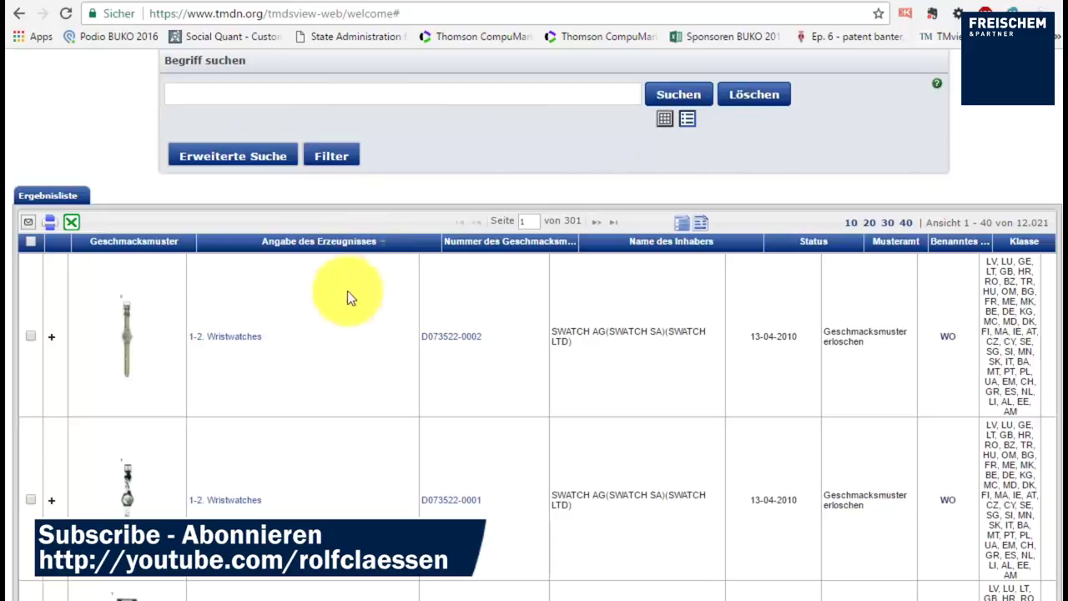
# - Open the detail record of the first Swatch wristwatch design and review its registration data, image, classification, owner and representative
pyautogui.doubleClick(233, 341)
pyautogui.scroll(-3, 763, 322)
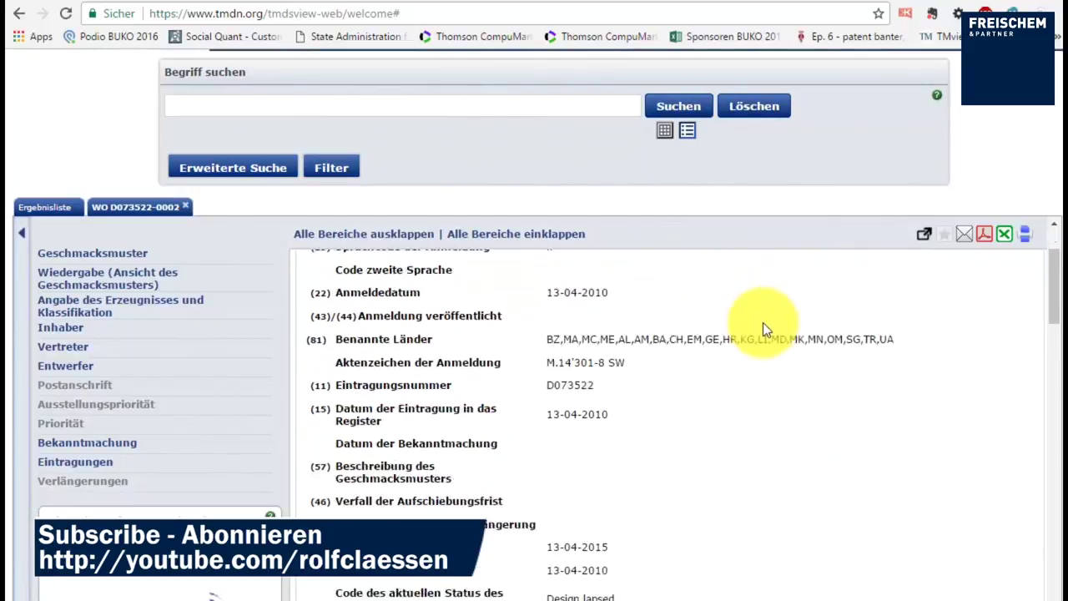
pyautogui.scroll(-10, 763, 322)
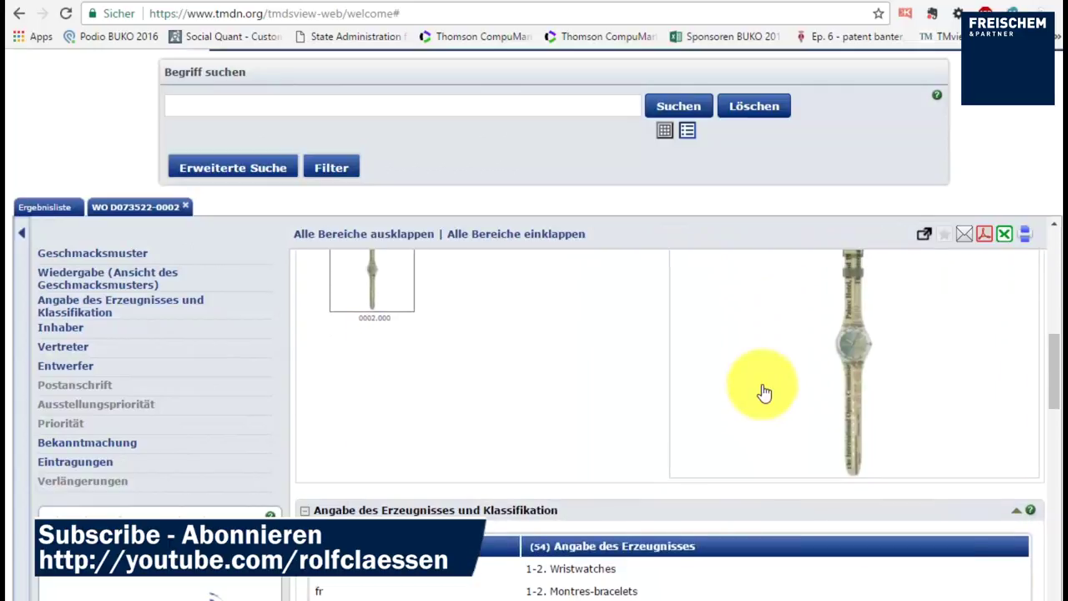
pyautogui.scroll(-5, 765, 392)
pyautogui.scroll(2, 762, 386)
pyautogui.scroll(-2, 762, 385)
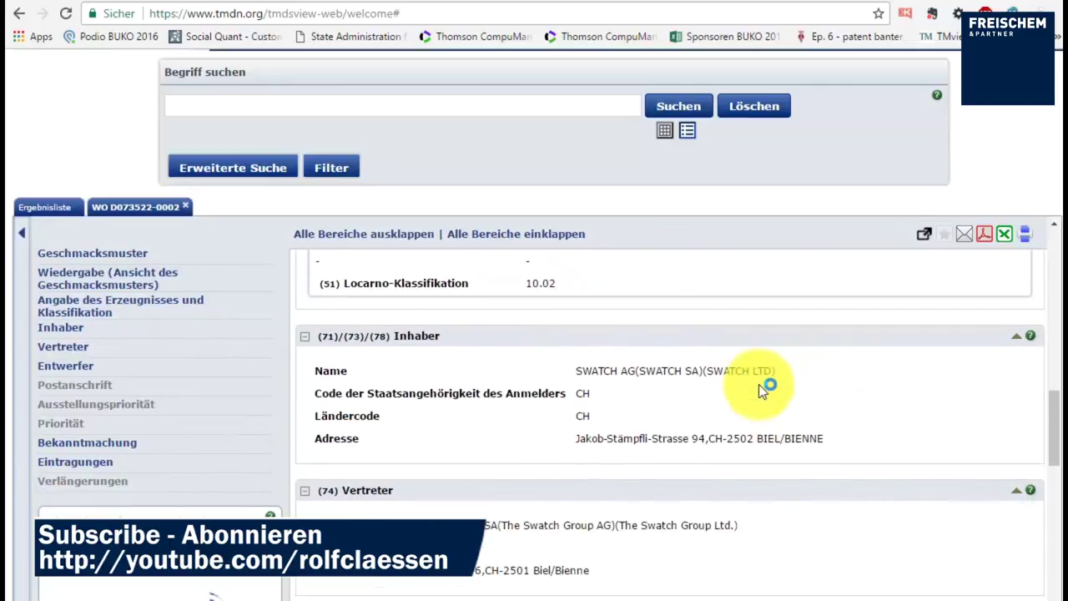
pyautogui.scroll(-1, 762, 389)
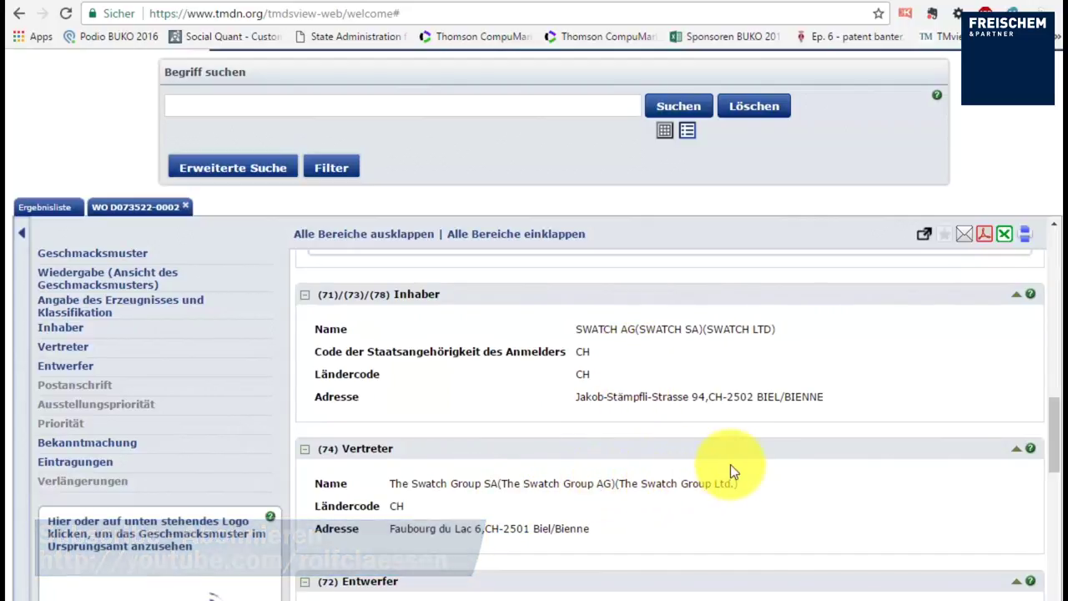
pyautogui.scroll(-2, 731, 464)
pyautogui.moveTo(1054, 466); pyautogui.dragTo(1042, 299)
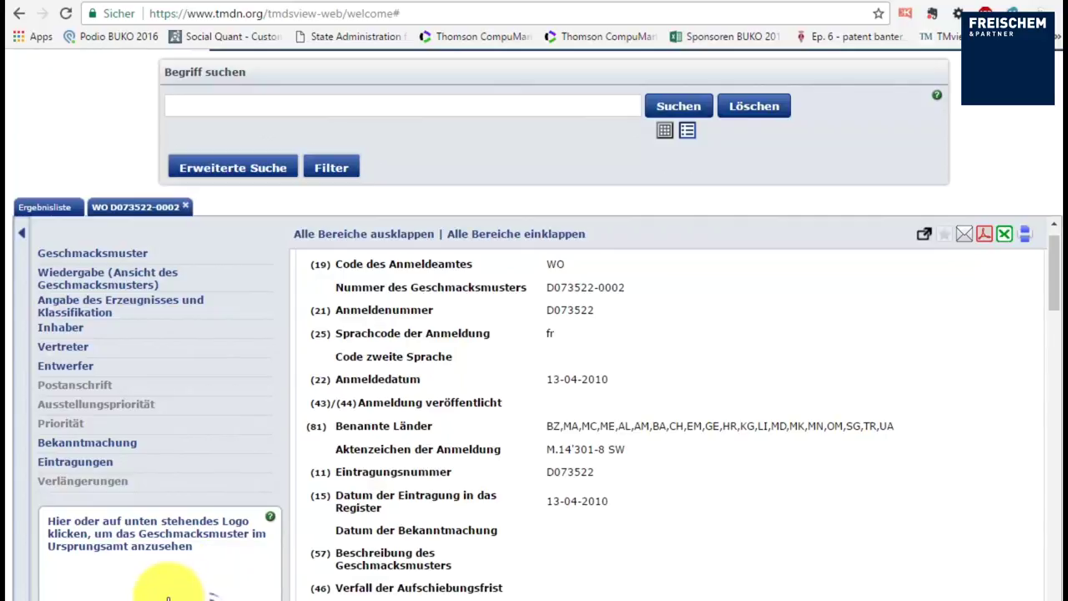
# - Open this design at its originating office in WIPO's Hague Express database and review its registration history and reproductions
pyautogui.click(167, 596)
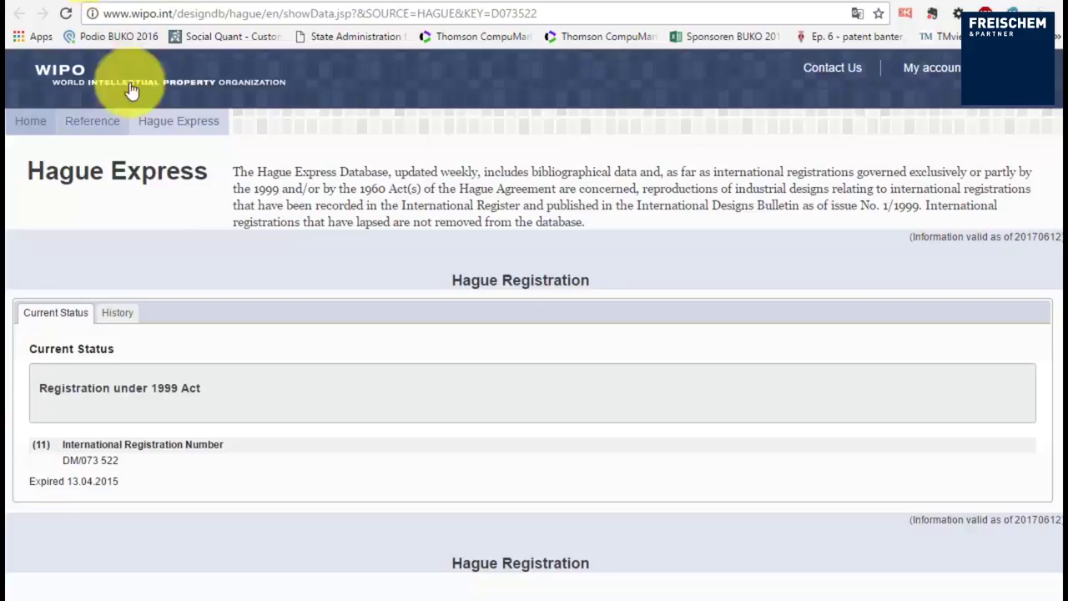
pyautogui.click(122, 315)
pyautogui.scroll(-12, 355, 463)
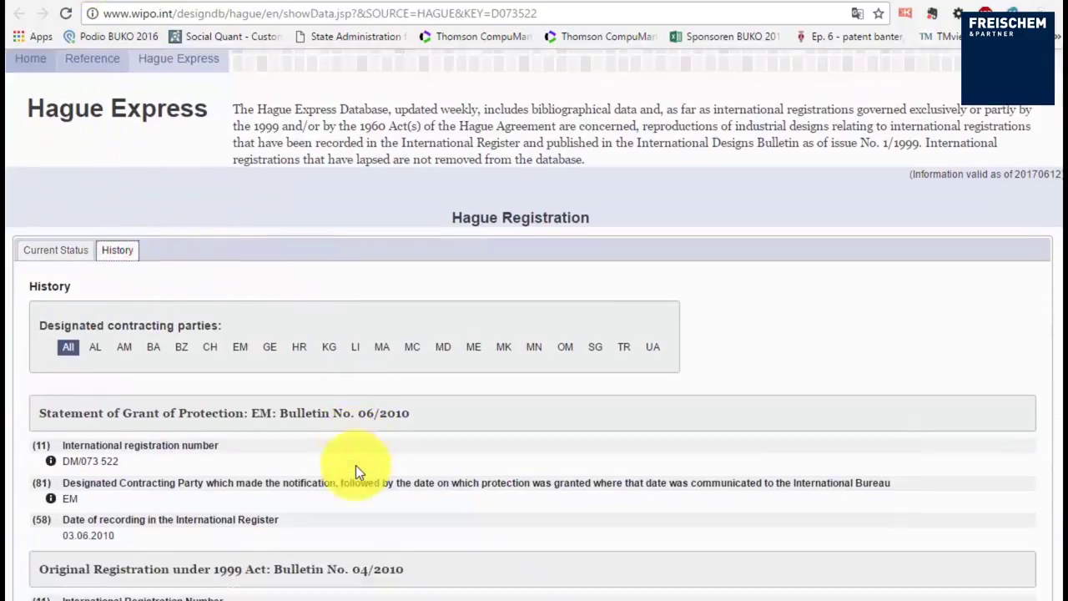
pyautogui.scroll(-2, 151, 338)
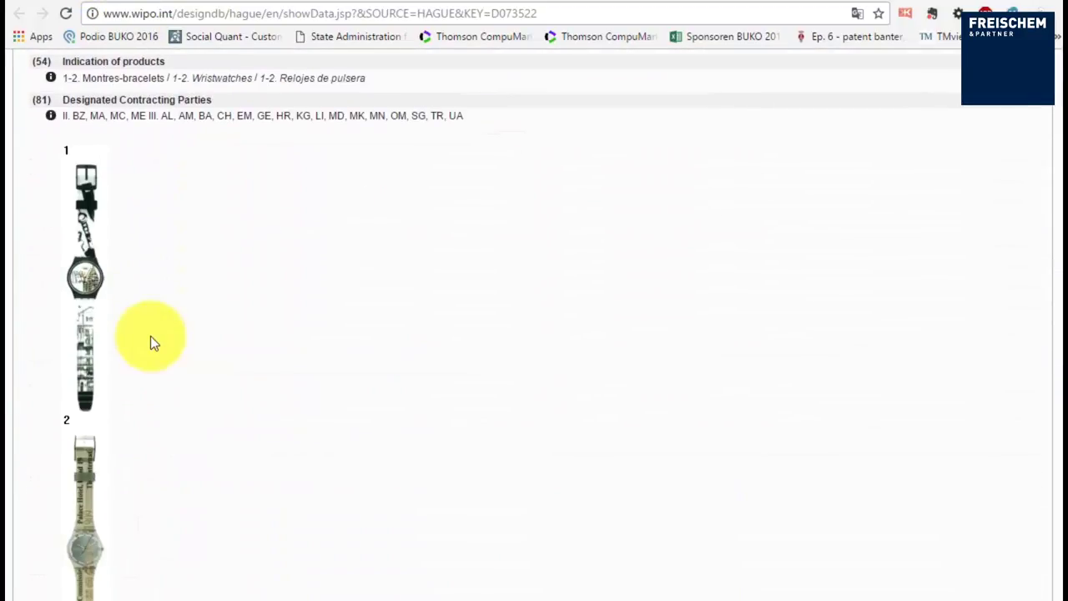
pyautogui.scroll(3, 187, 315)
pyautogui.scroll(10, 191, 234)
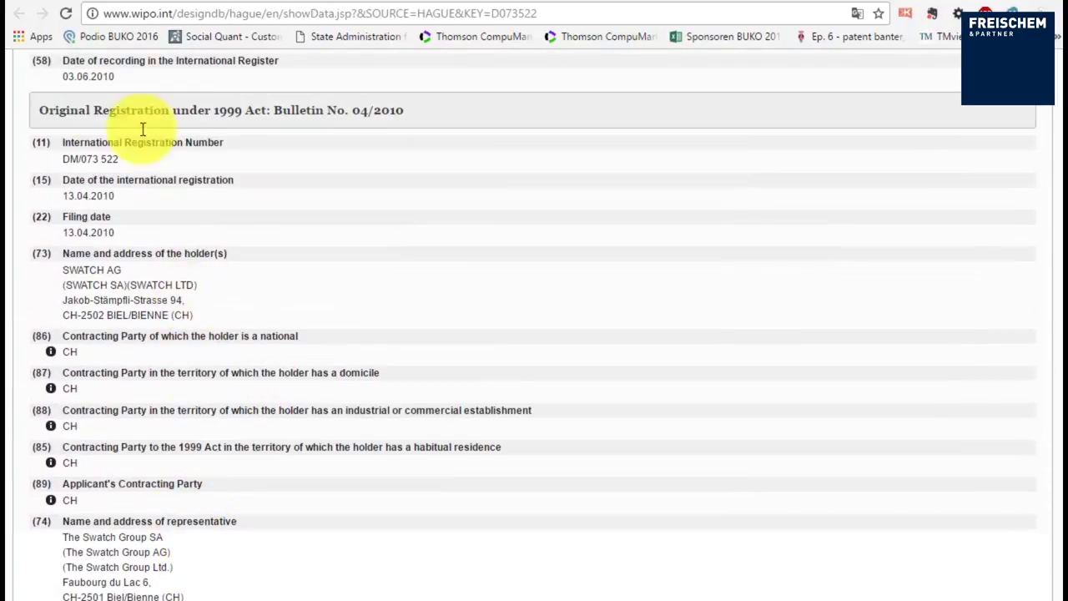
# - Switch back to the DesignView record and check the design's image, registration dates, expiry date and status
pyautogui.click(100, 7)
pyautogui.scroll(-8, 435, 371)
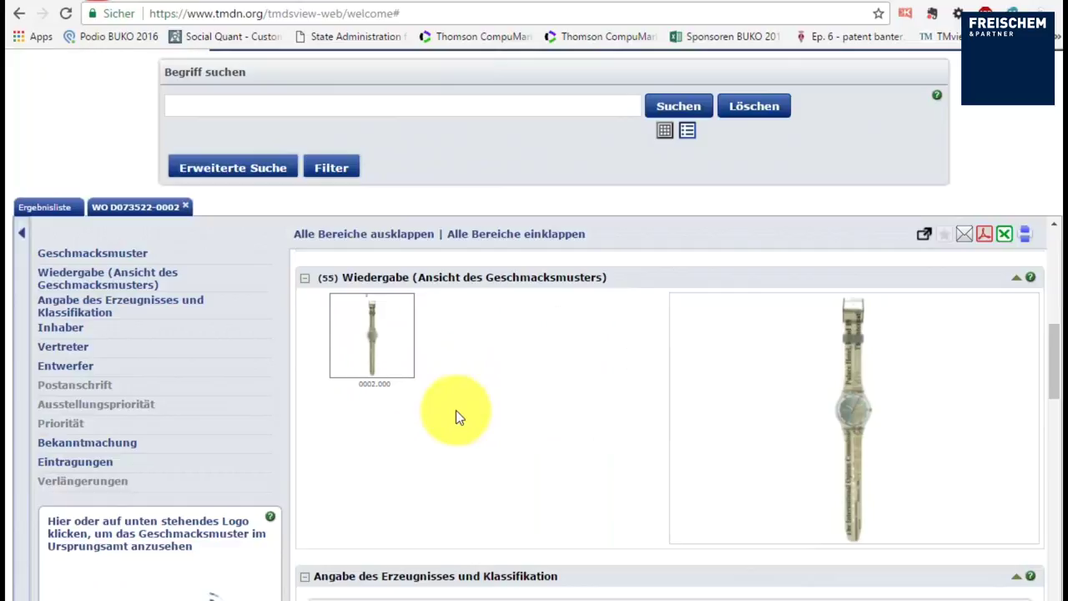
pyautogui.scroll(7, 499, 427)
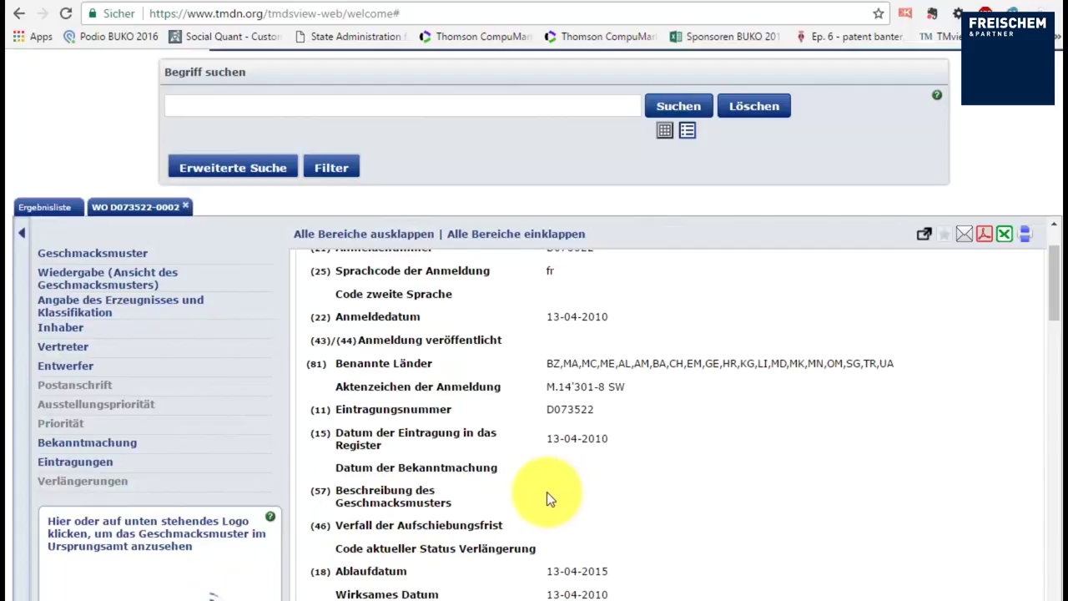
pyautogui.scroll(5, 547, 498)
pyautogui.scroll(-2, 576, 474)
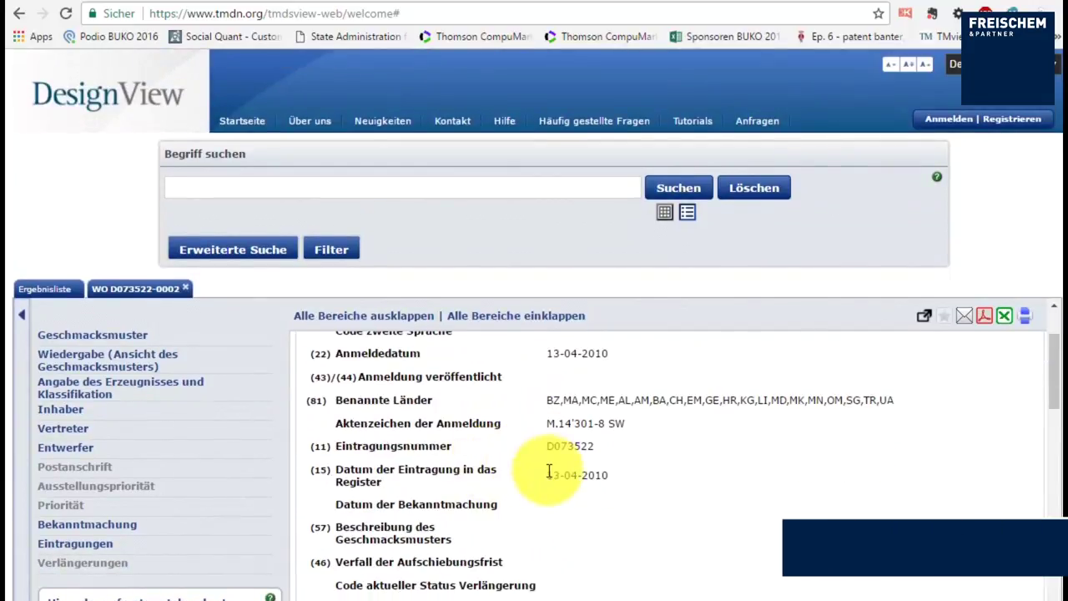
pyautogui.scroll(-2, 548, 472)
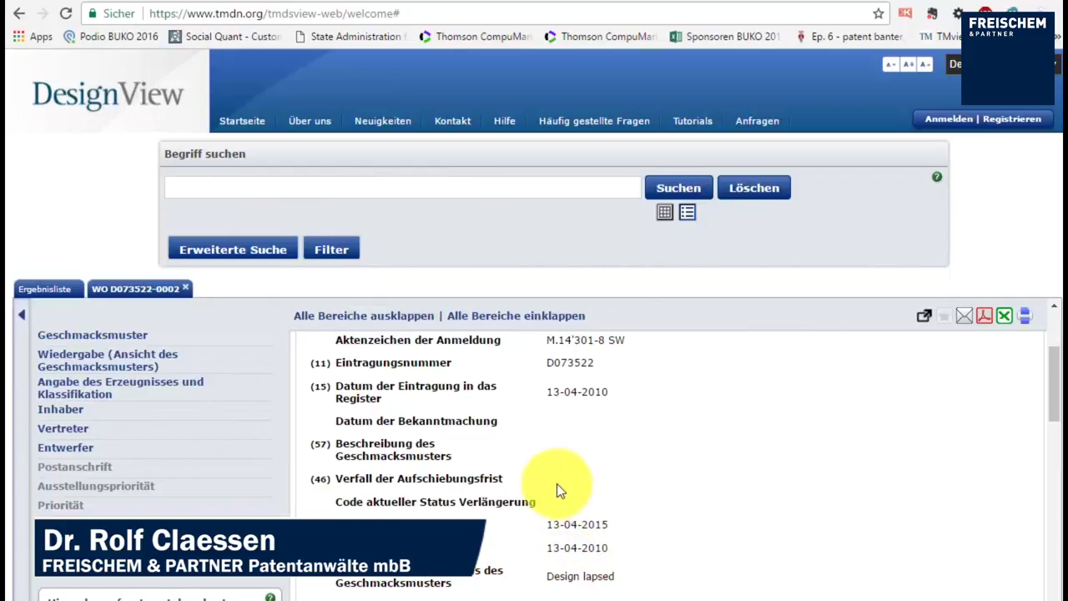
pyautogui.scroll(3, 557, 483)
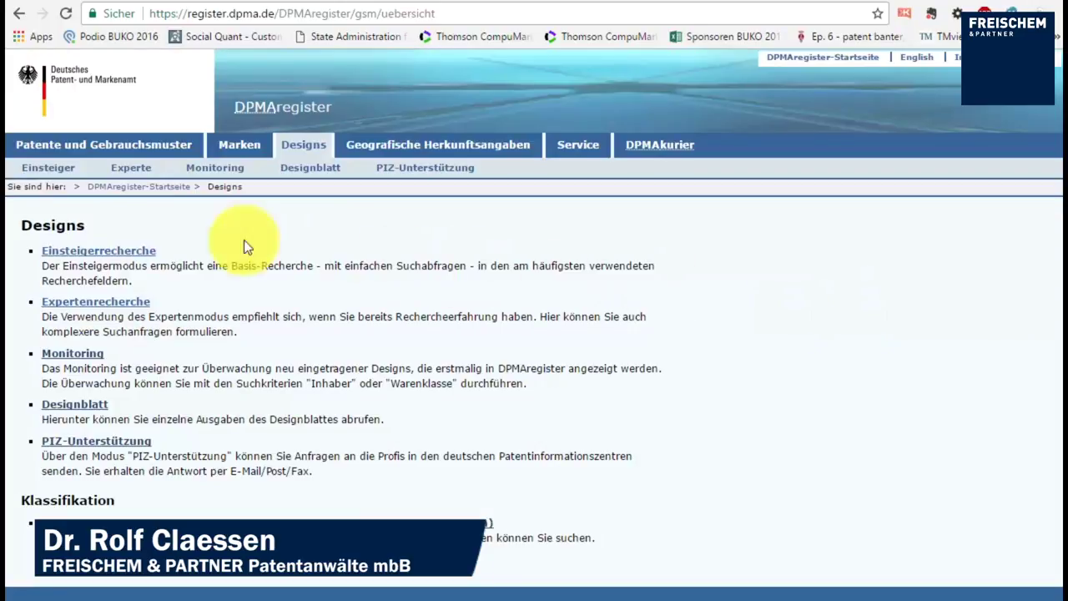
# - In DPMAregister, open the beginner design search (Einsteigerrecherche), clear the product name and search for the owner "disney"
pyautogui.click(132, 252)
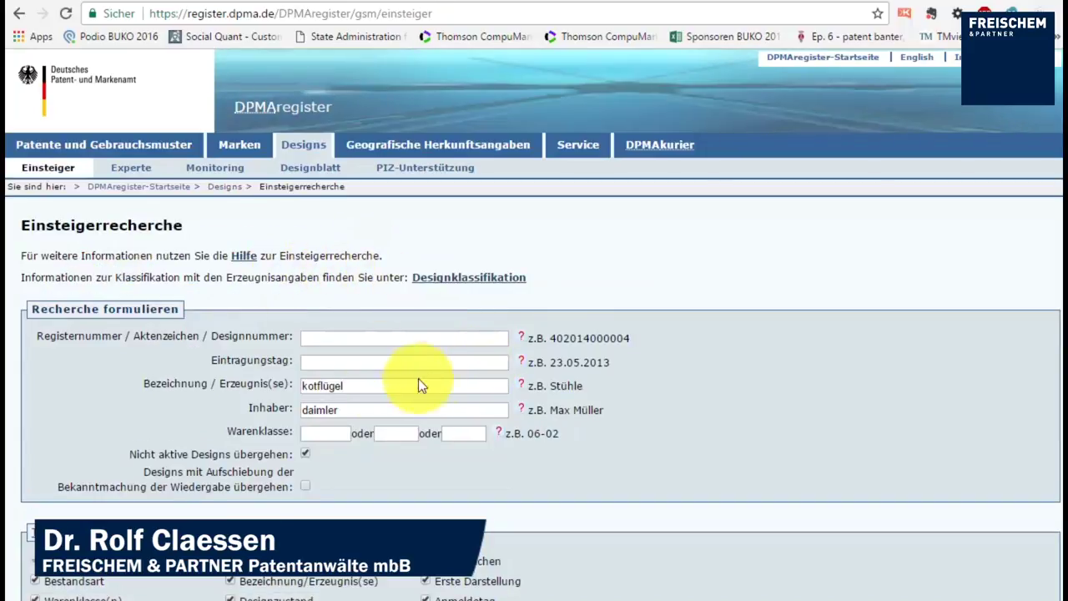
pyautogui.moveTo(302, 386); pyautogui.dragTo(381, 359)
pyautogui.press('BackSpace')
pyautogui.doubleClick(384, 402)
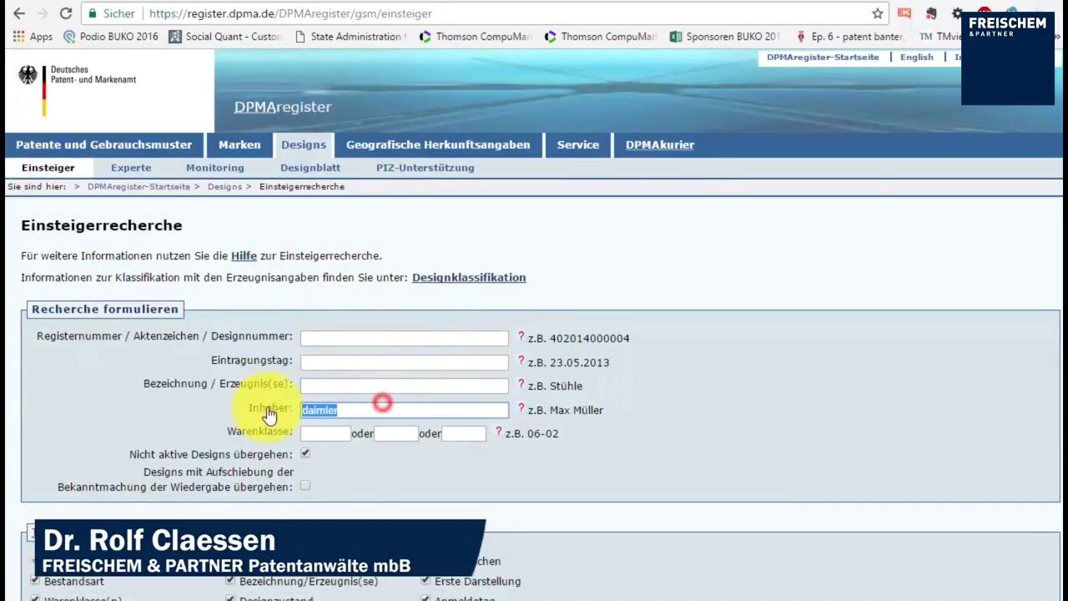
pyautogui.press('BackSpace')
pyautogui.write('disney')
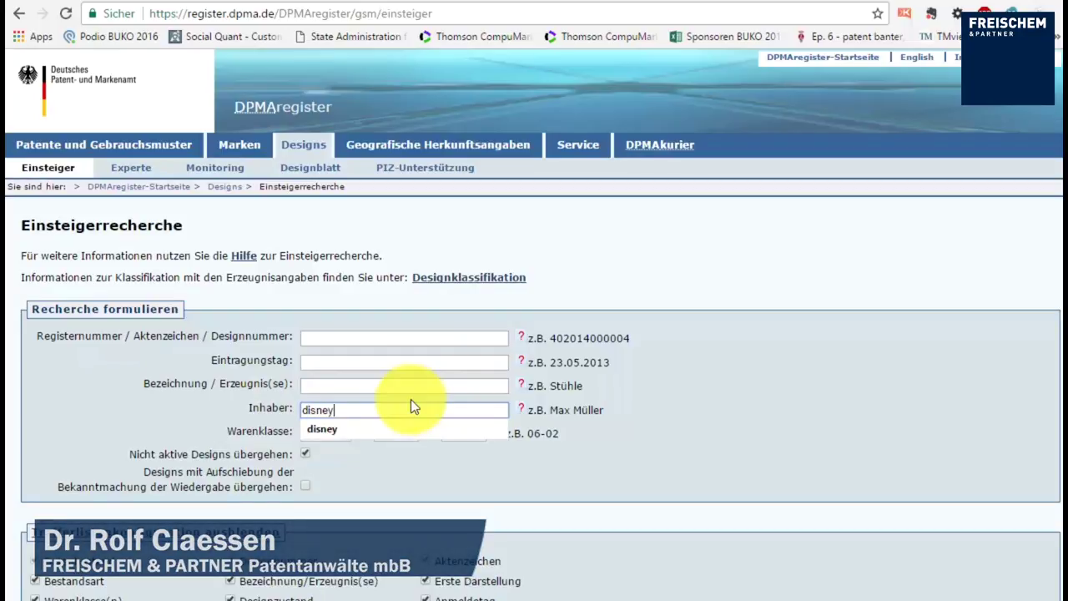
pyautogui.press('Return')
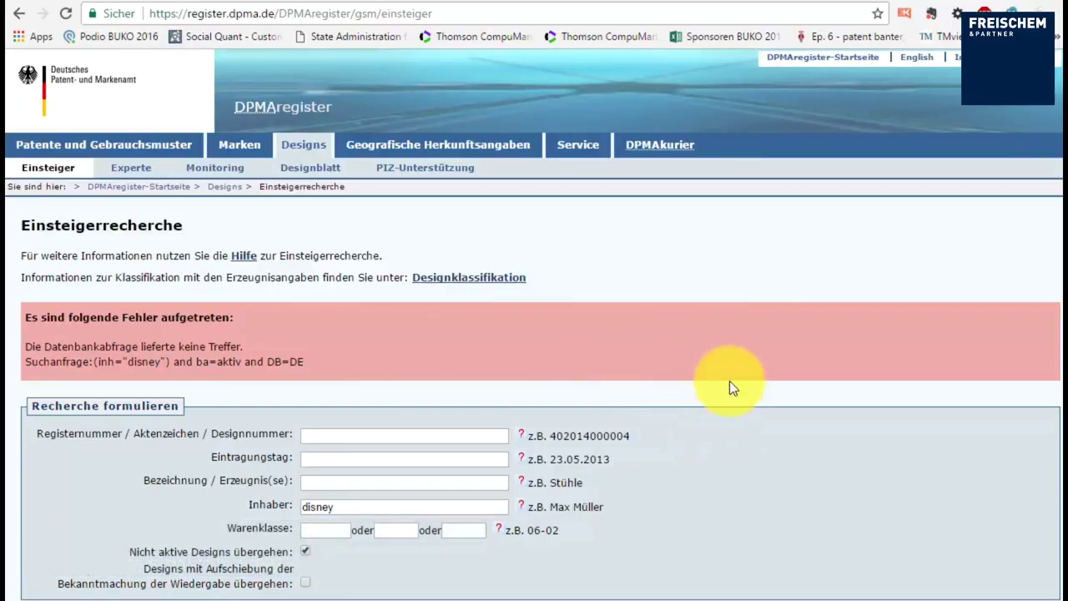
# - Change the owner (Inhaber) to "daimler" and run the search with the product name left empty
pyautogui.doubleClick(353, 507)
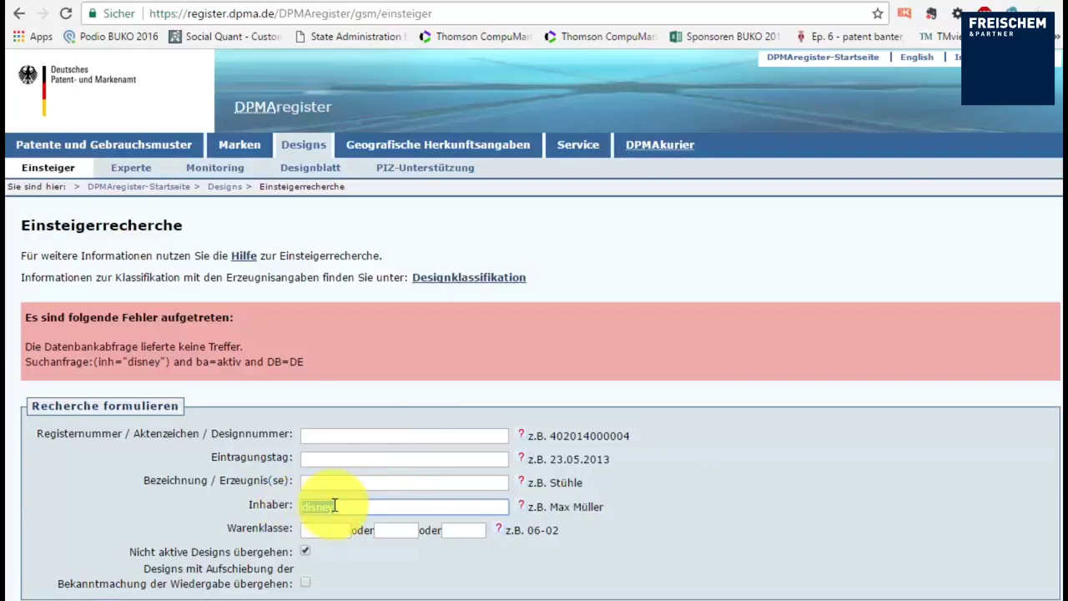
pyautogui.write('daimler')
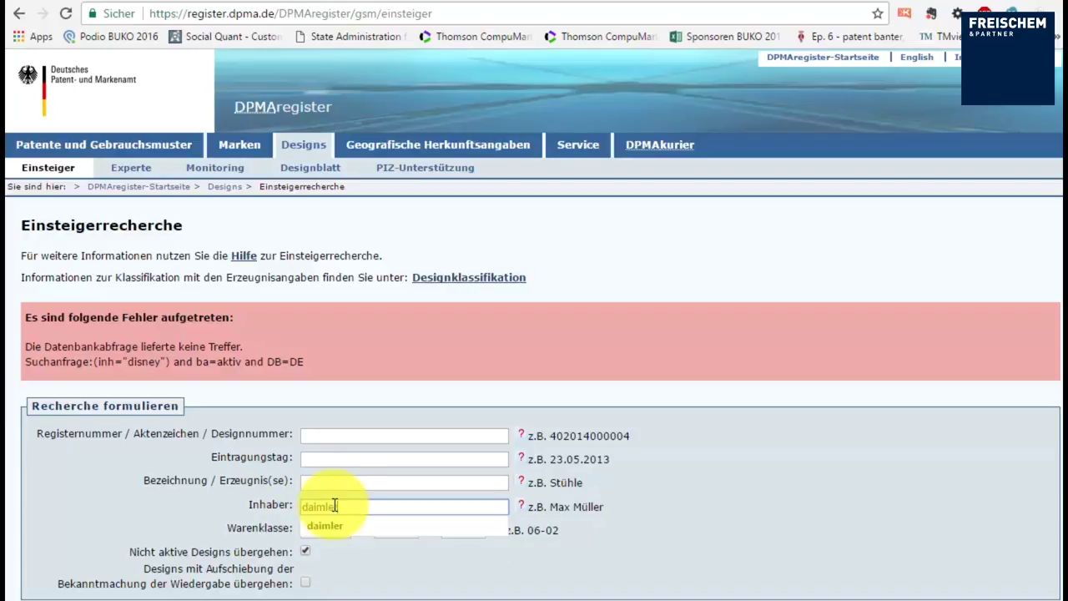
pyautogui.press('Down')
pyautogui.press('Return')
pyautogui.click(331, 480)
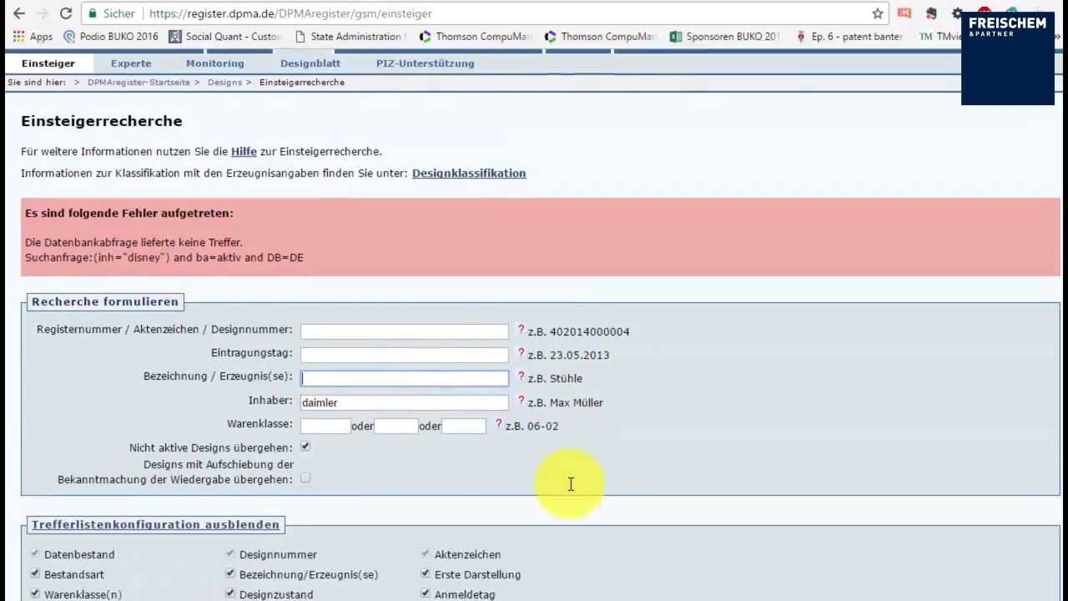
pyautogui.scroll(-4, 565, 486)
pyautogui.click(52, 501)
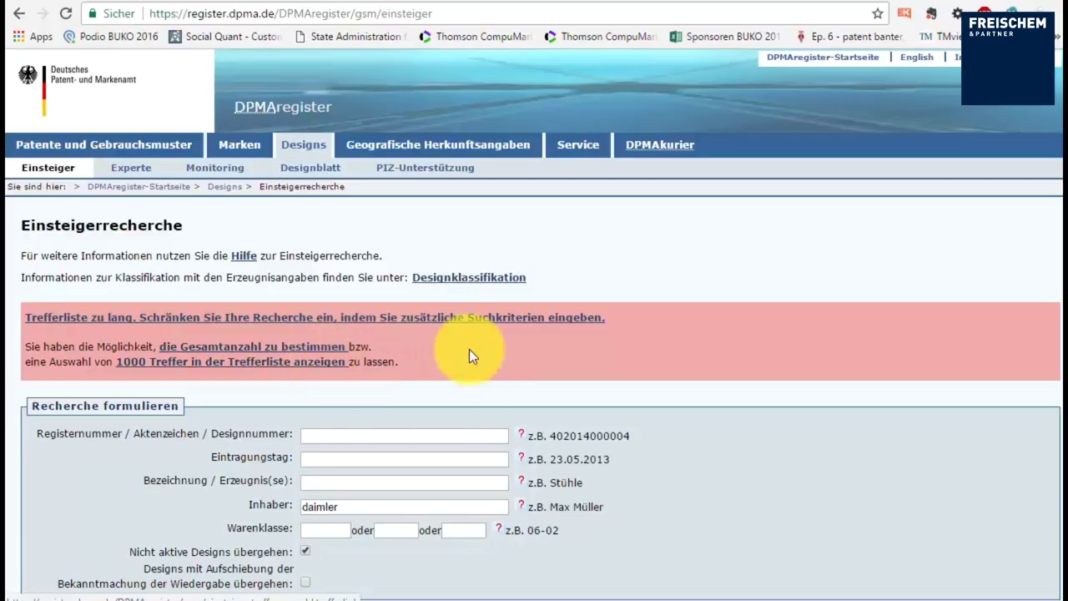
# - Narrow the search with the product name (Bezeichnung / Erzeugnis) "kotflügel" and look through the resulting fender designs
pyautogui.scroll(-2, 613, 417)
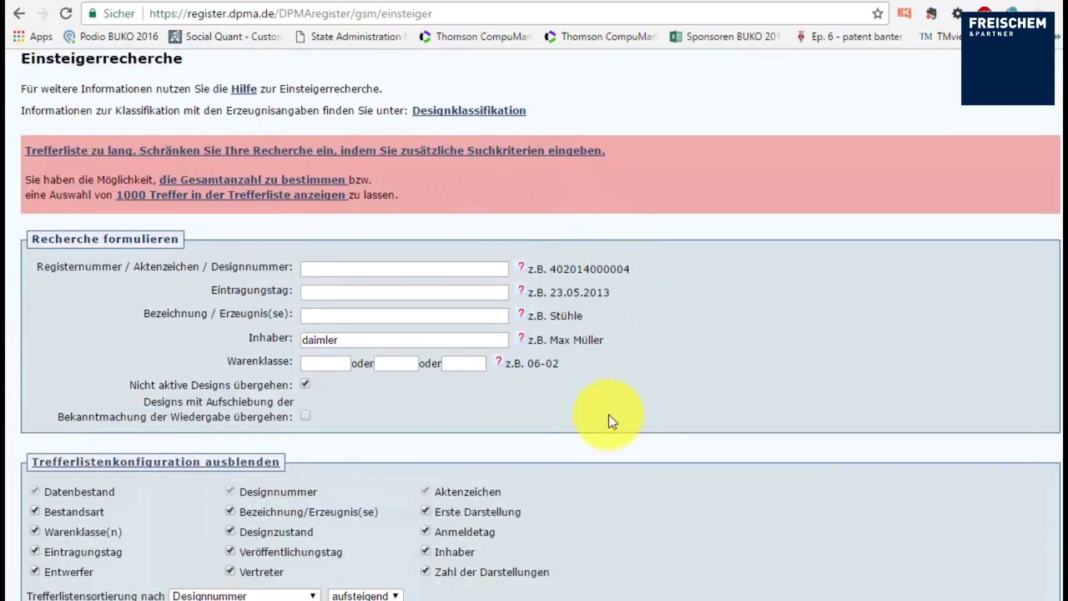
pyautogui.click(315, 315)
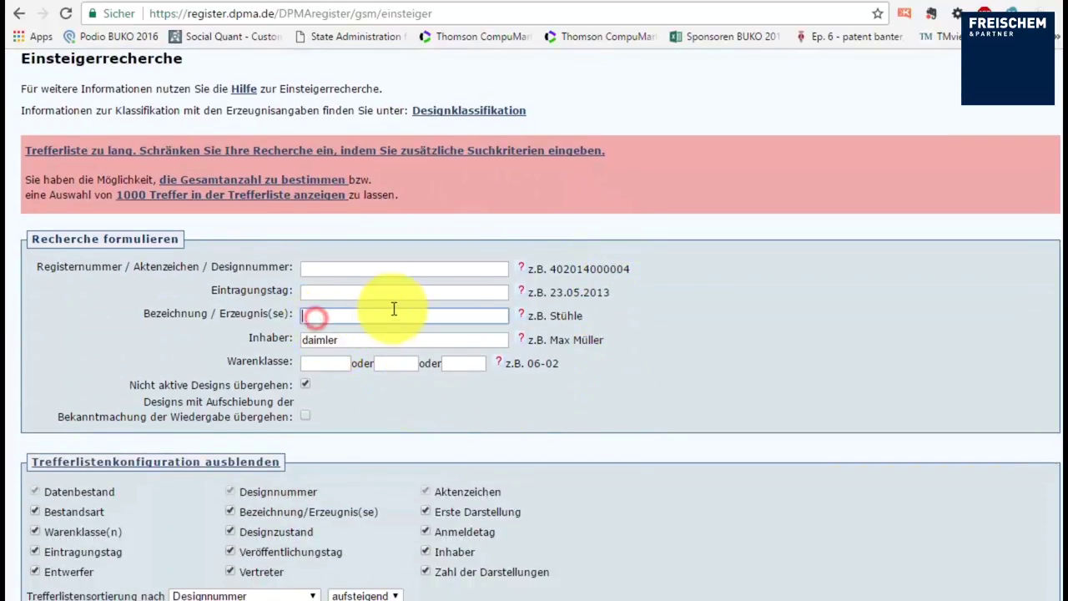
pyautogui.write('kotflügel')
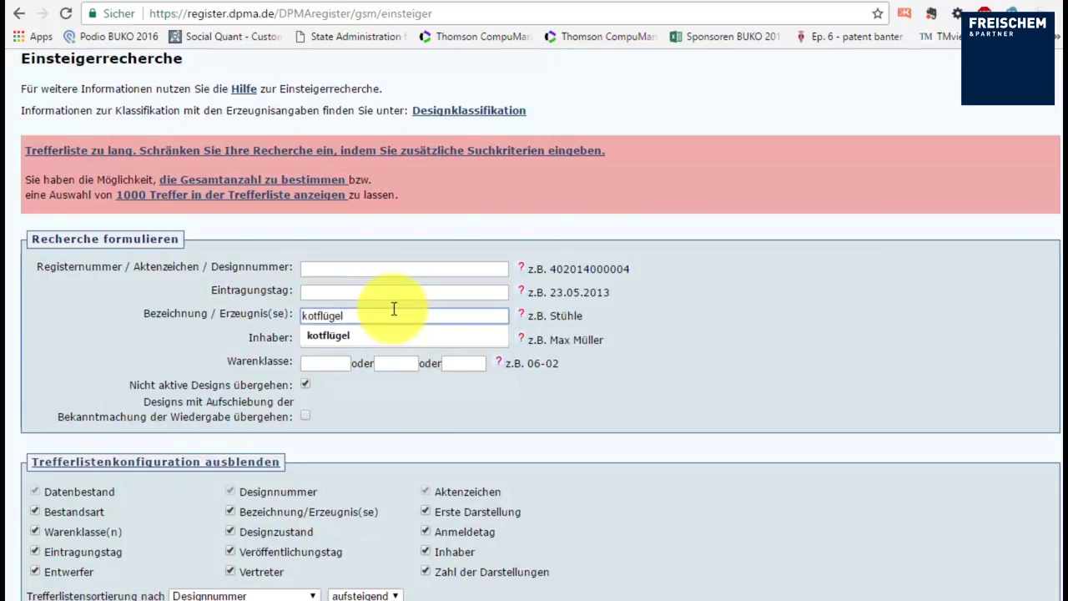
pyautogui.press('Return')
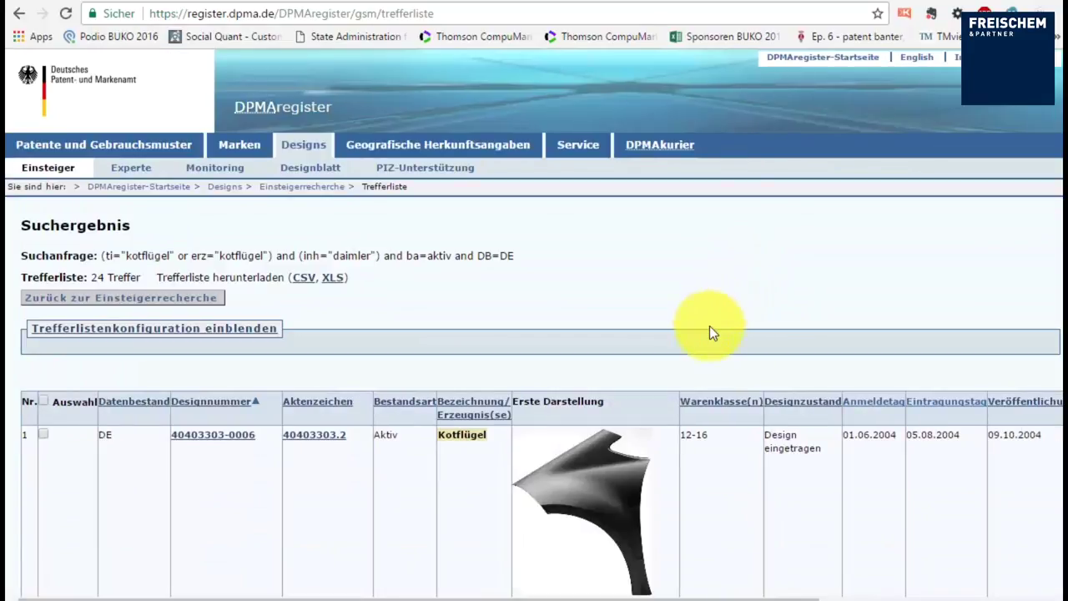
pyautogui.scroll(-1, 710, 333)
pyautogui.scroll(-2, 735, 351)
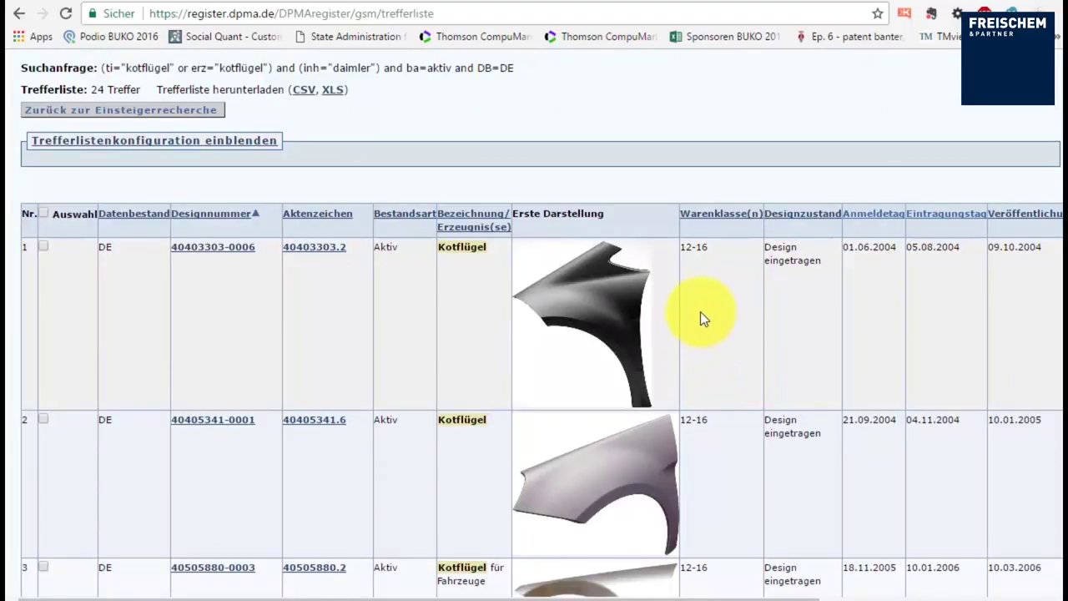
pyautogui.scroll(-3, 763, 334)
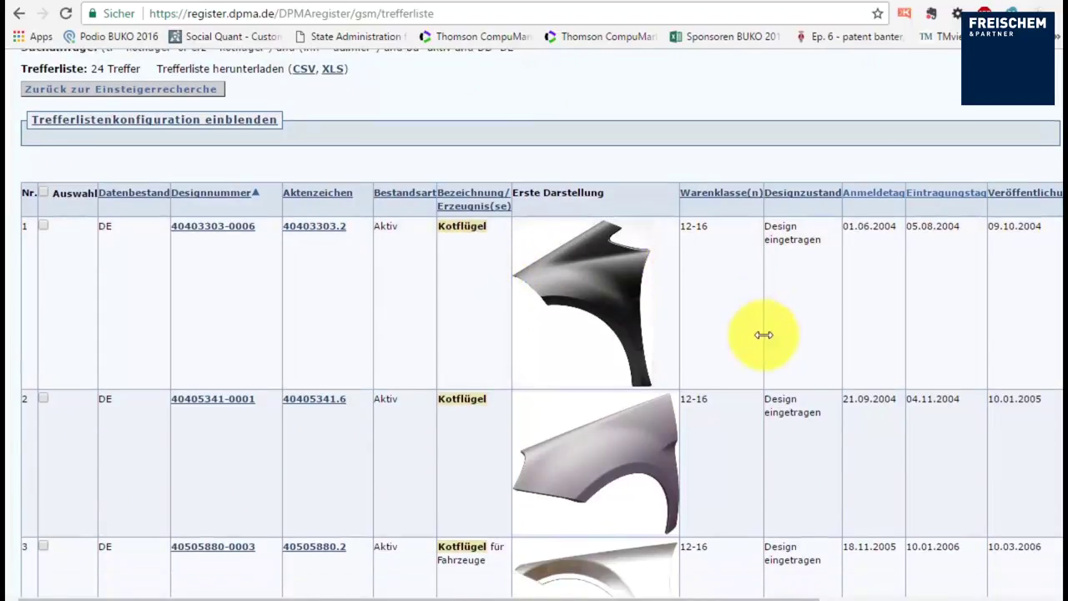
# - Examine the full list of Daimler fender designs, comparing the first images, goods classes, design status and filing and registration dates
pyautogui.scroll(-3, 768, 342)
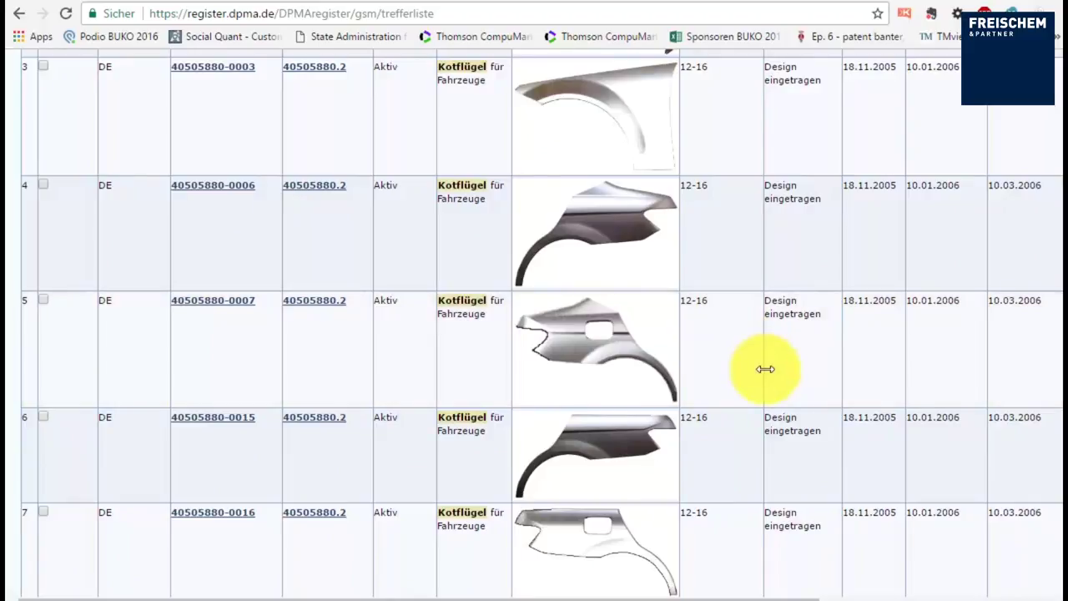
pyautogui.scroll(-3, 849, 389)
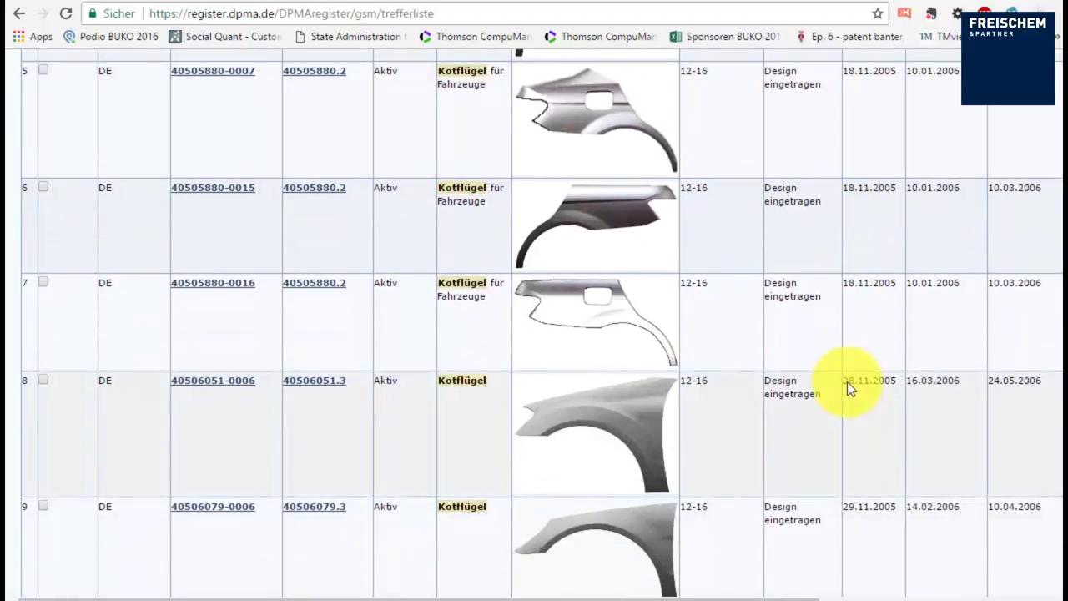
pyautogui.scroll(-3, 753, 422)
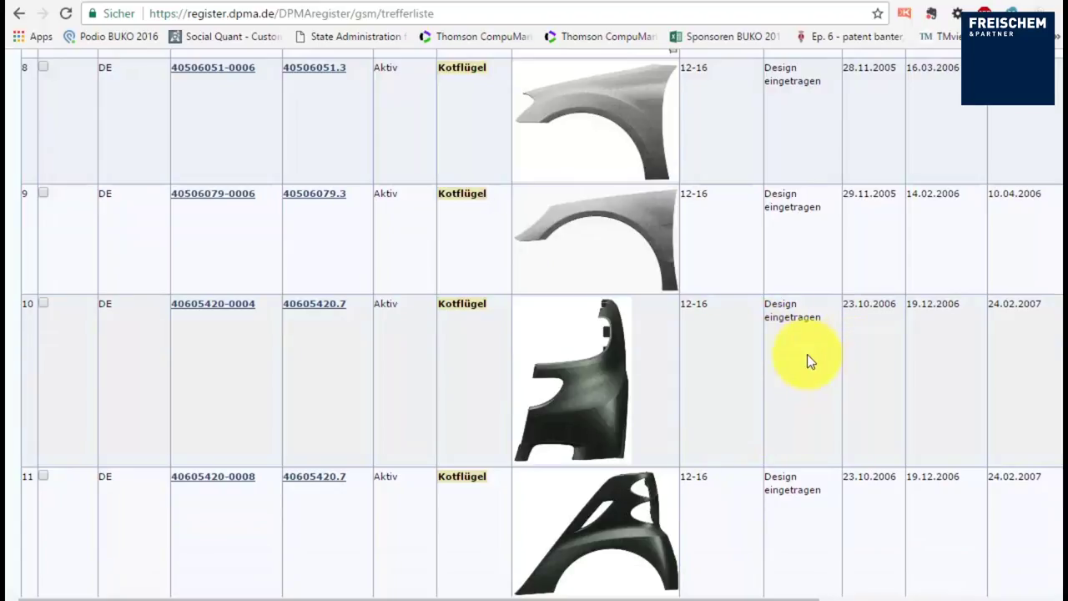
pyautogui.scroll(-4, 805, 360)
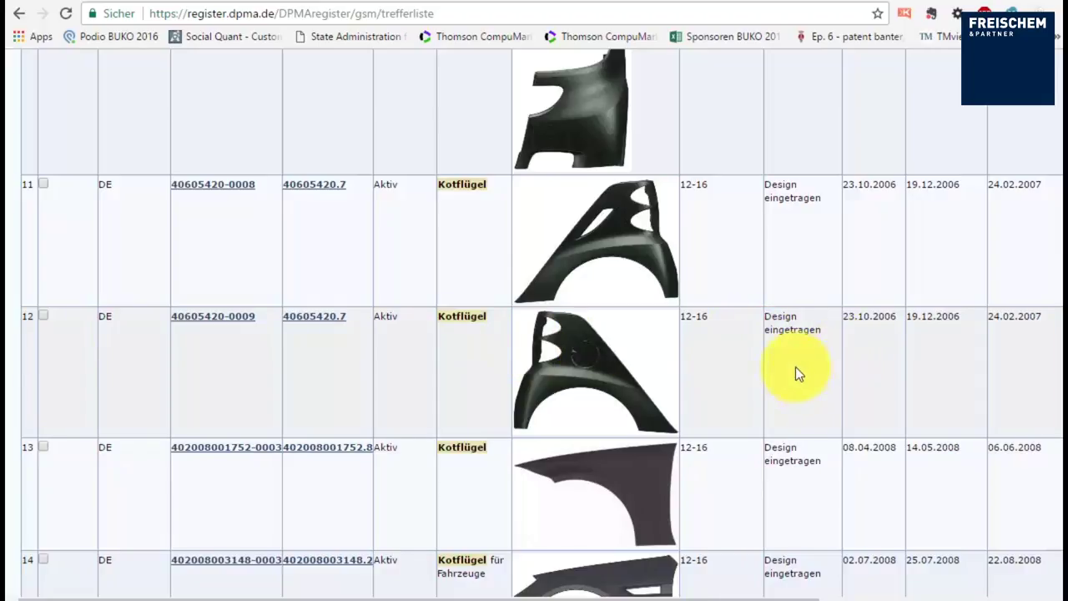
pyautogui.scroll(-6, 804, 371)
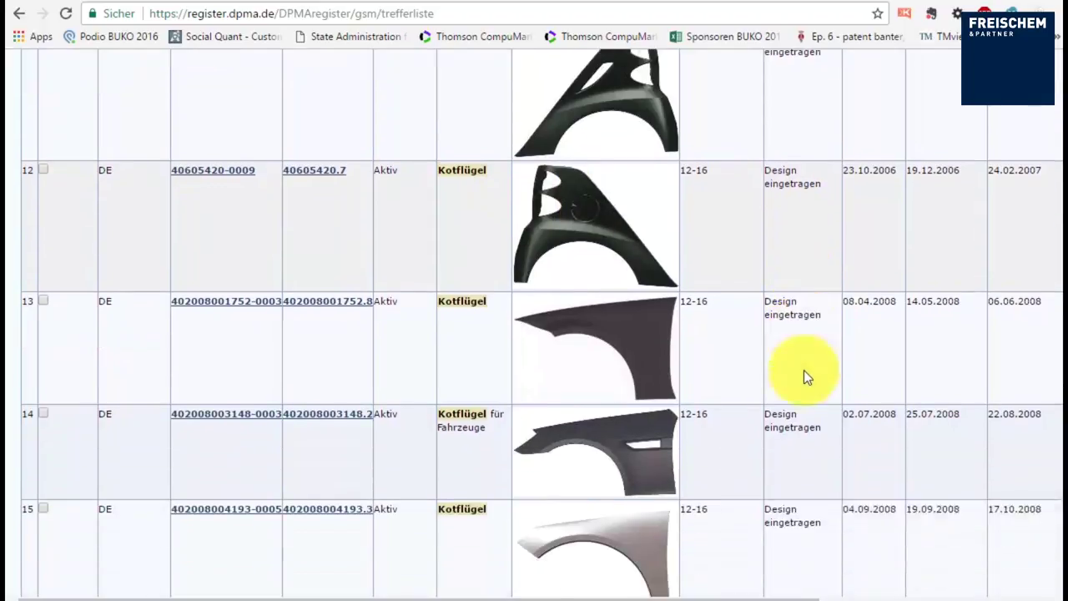
pyautogui.scroll(-8, 804, 370)
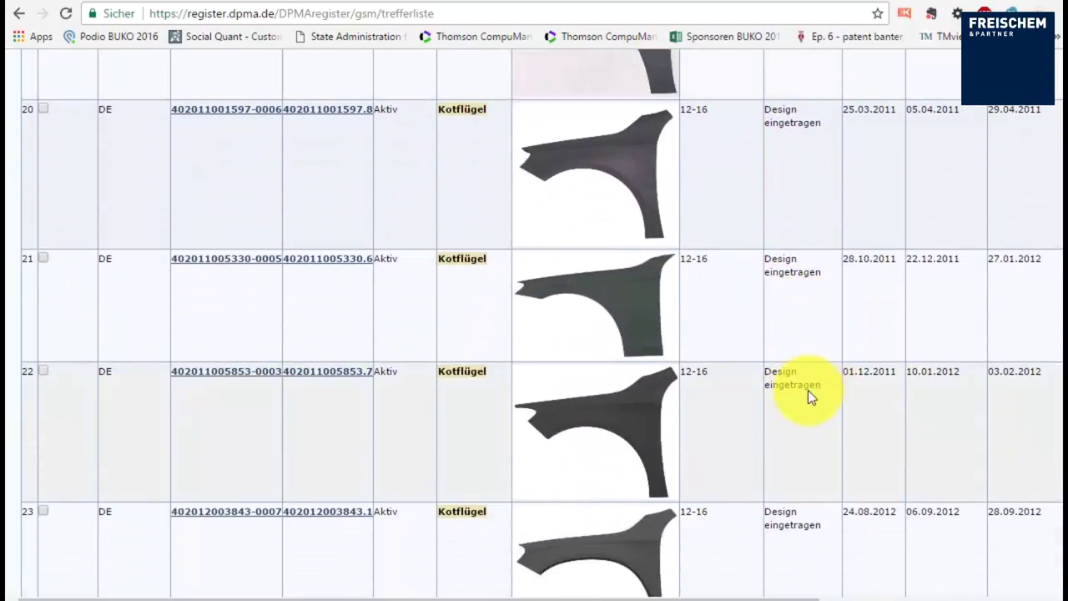
pyautogui.scroll(-4, 780, 398)
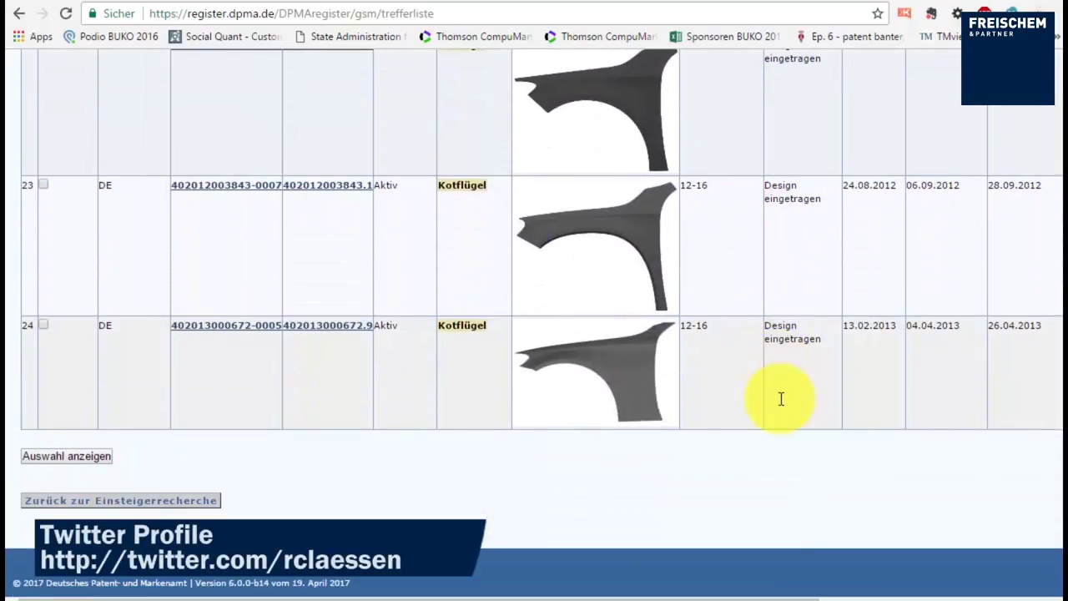
pyautogui.scroll(16, 780, 398)
pyautogui.scroll(20, 778, 398)
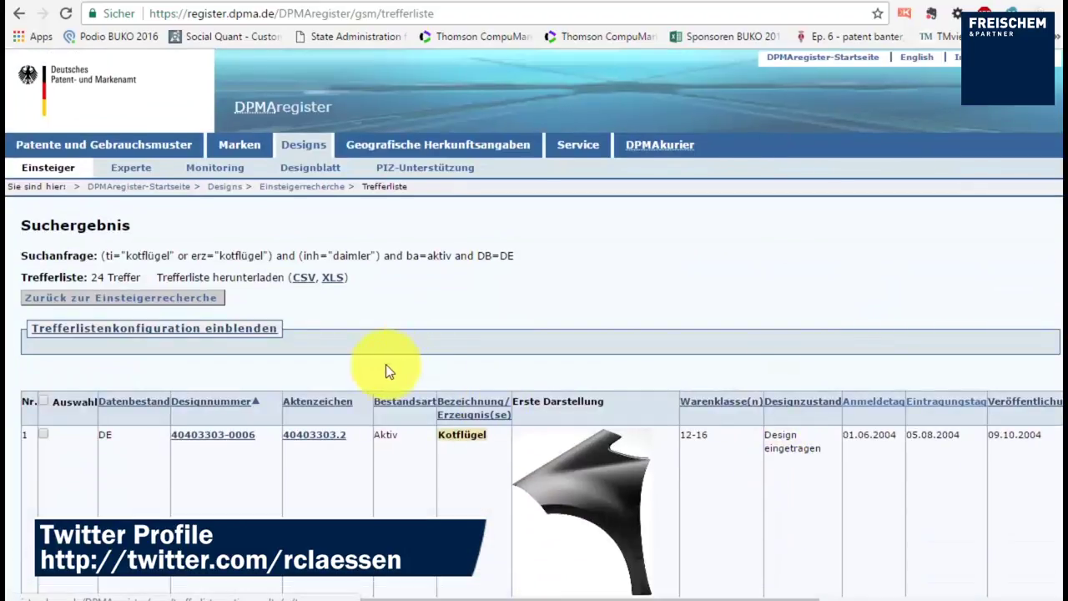
# - Open the expert design search (Expertenrecherche) and run the query "INH = Daimler UND ERZ = Kotflügel"
pyautogui.click(132, 171)
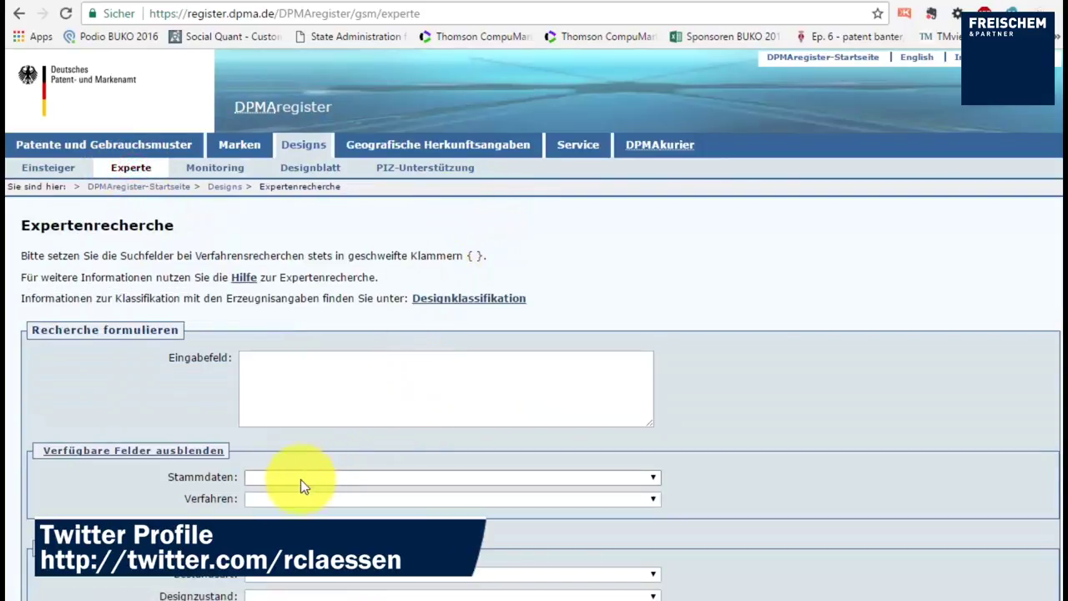
pyautogui.click(398, 357)
pyautogui.write('INH = Daimler')
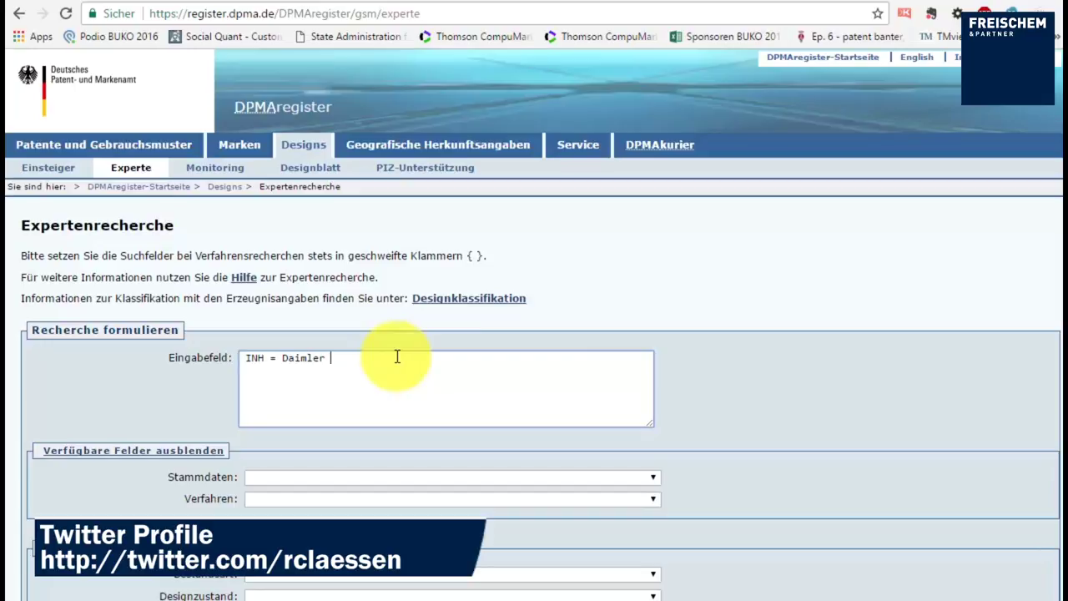
pyautogui.write('UND')
pyautogui.write(' (')
pyautogui.write('ERZ = ')
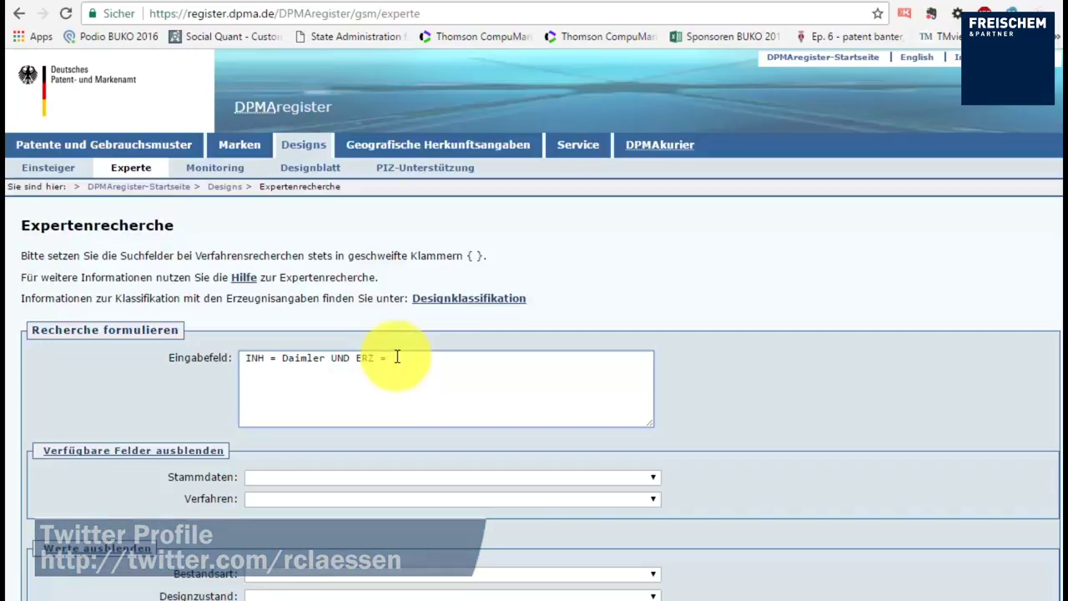
pyautogui.write('Kotflügel')
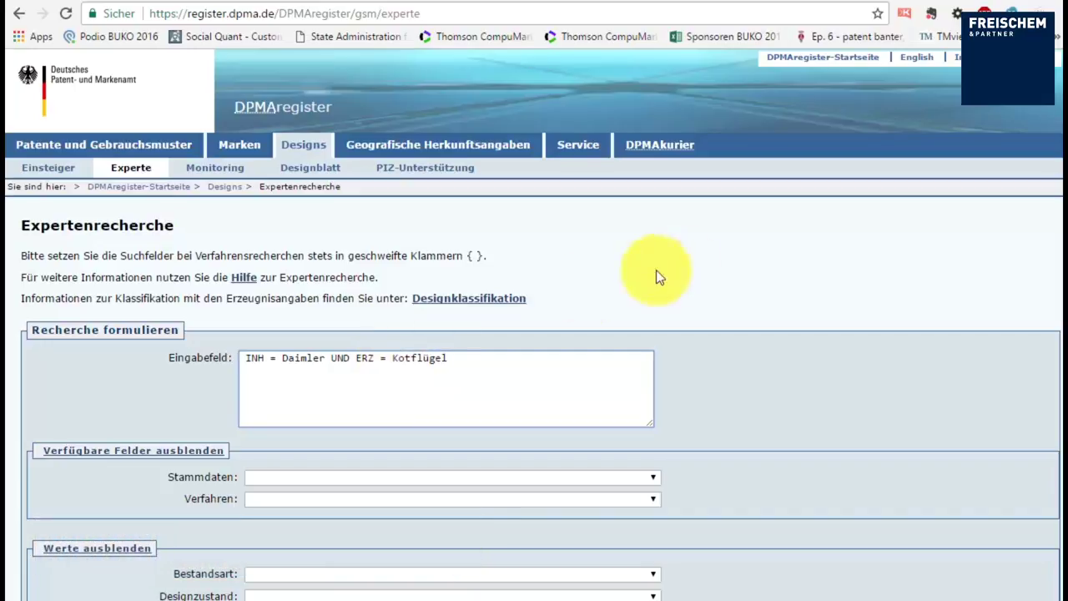
pyautogui.scroll(-1, 714, 313)
pyautogui.scroll(-6, 714, 307)
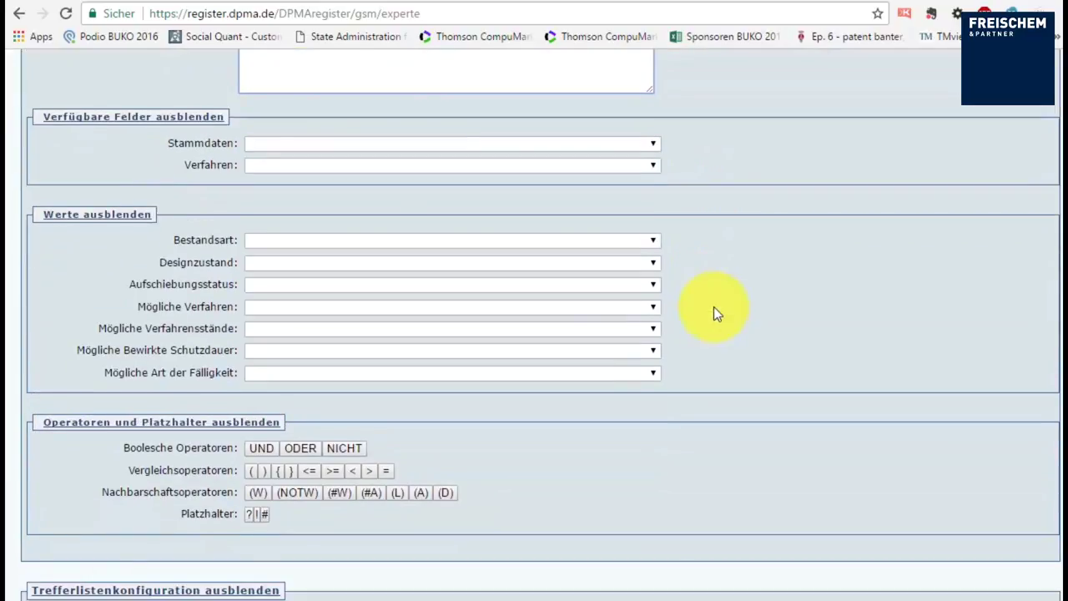
pyautogui.click(96, 545)
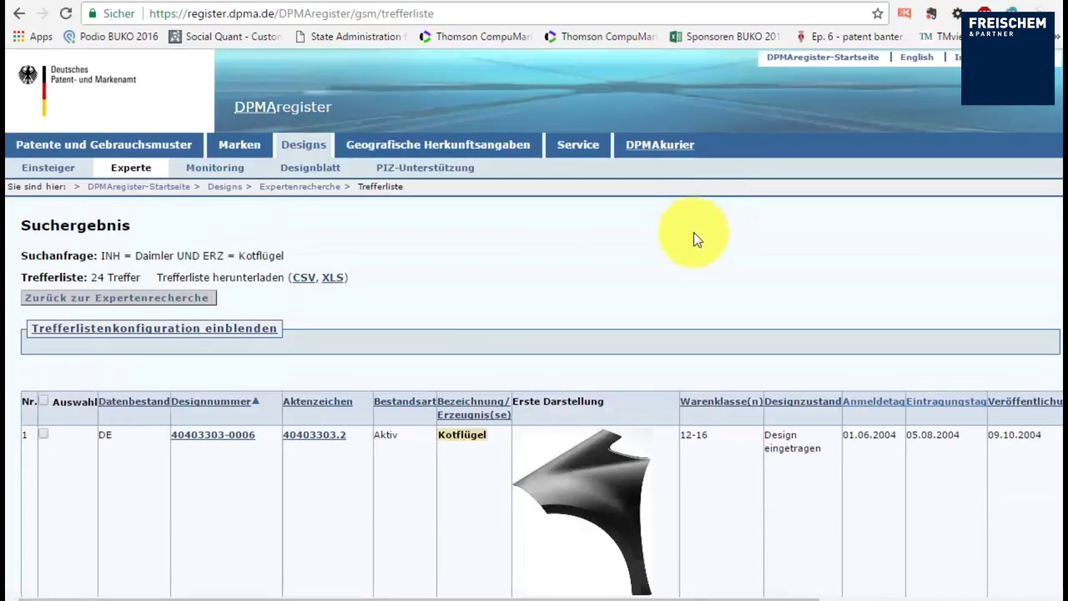
# - Look through the expert search results, checking the listed fender images, design numbers and dates
pyautogui.scroll(-9, 694, 233)
pyautogui.scroll(-11, 692, 235)
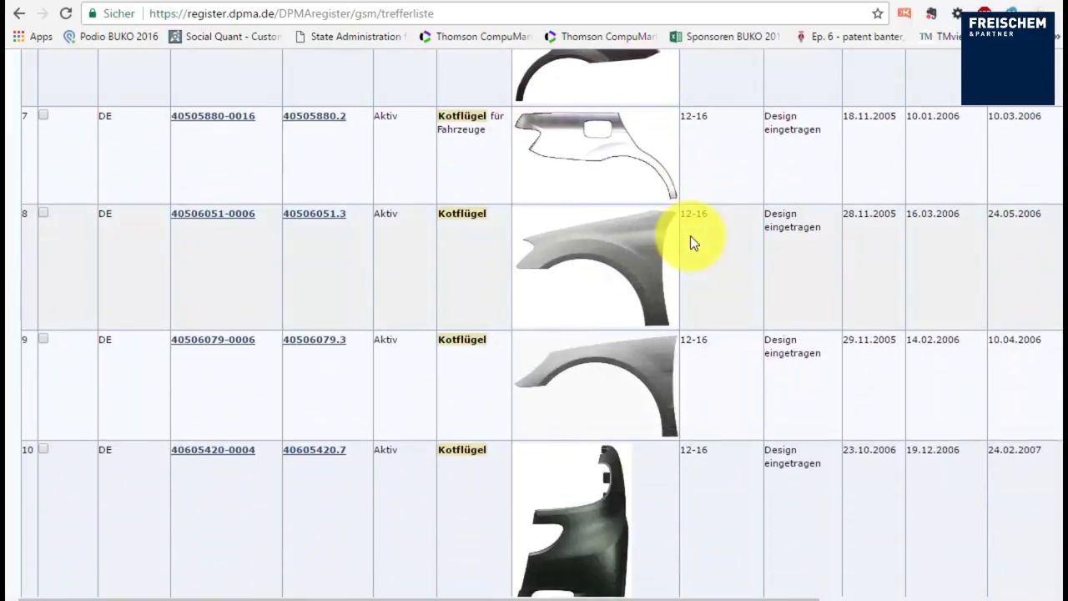
pyautogui.scroll(-9, 713, 290)
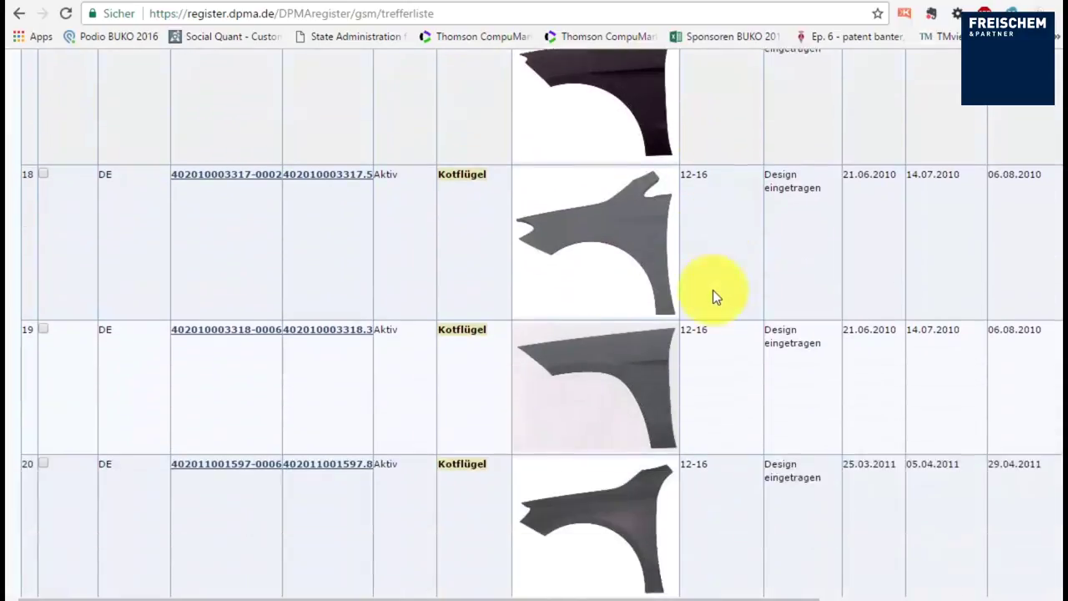
pyautogui.scroll(11, 713, 290)
pyautogui.scroll(18, 713, 290)
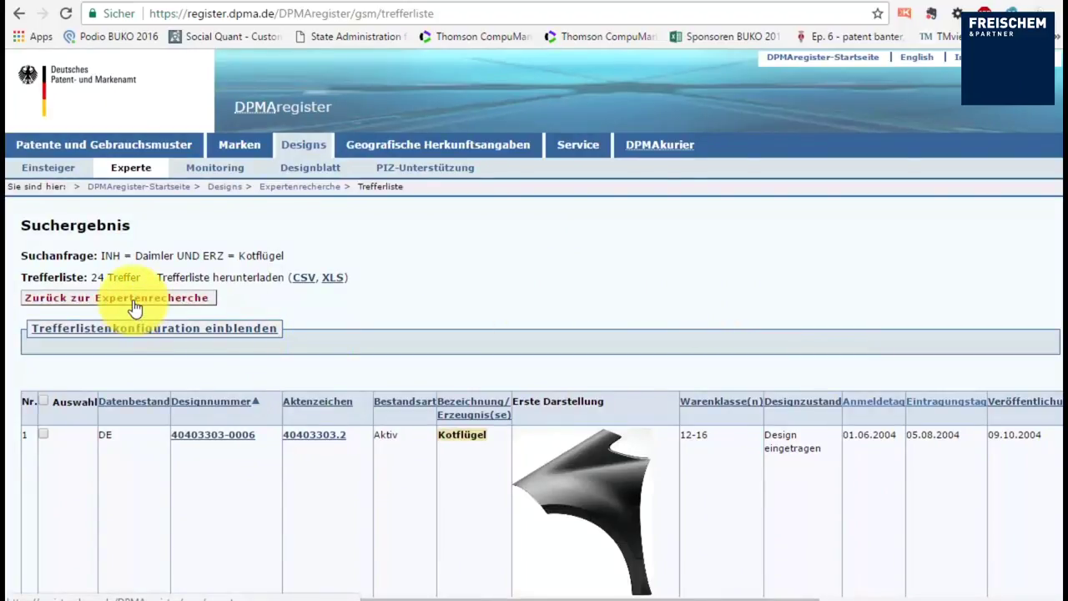
# - Return to the expert search form and run the same Daimler fender query again
pyautogui.click(134, 303)
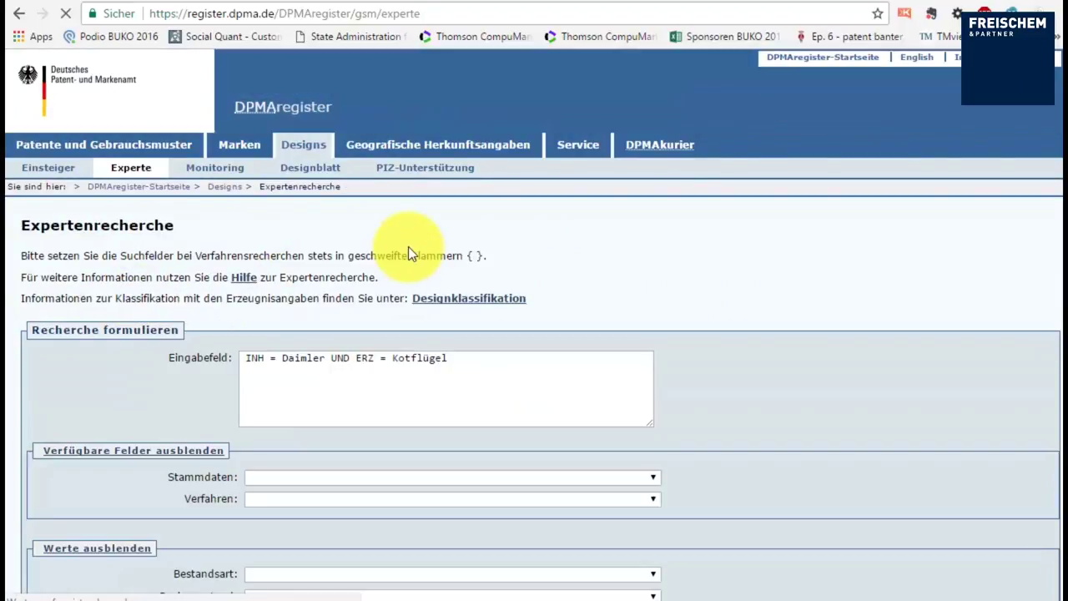
pyautogui.scroll(-2, 437, 387)
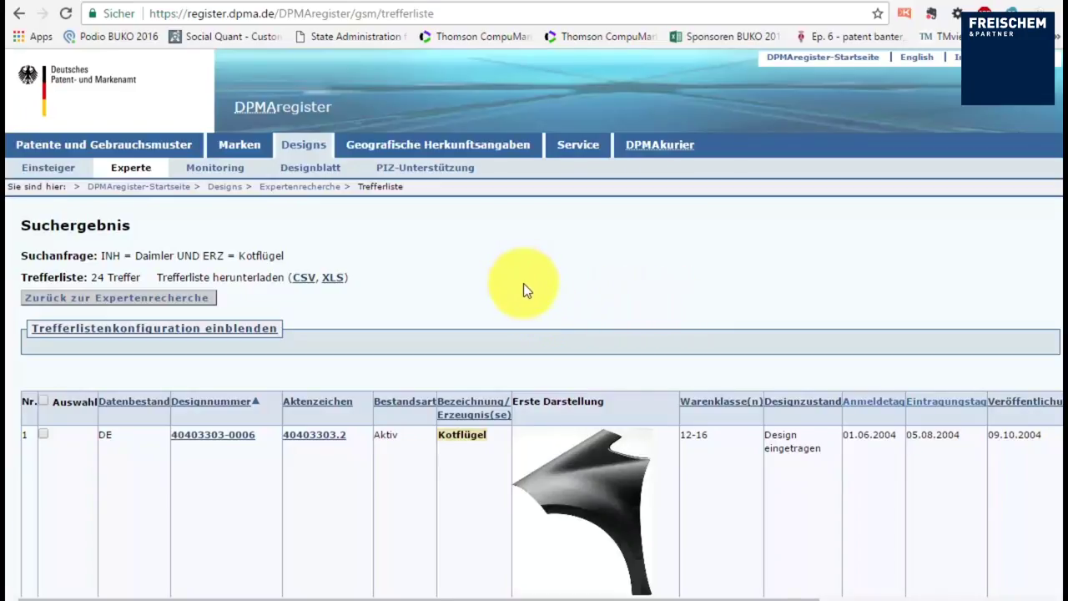
# - Go back from the hit list to the expert search form and open the query in the input field (Eingabefeld) for editing
pyautogui.click(150, 298)
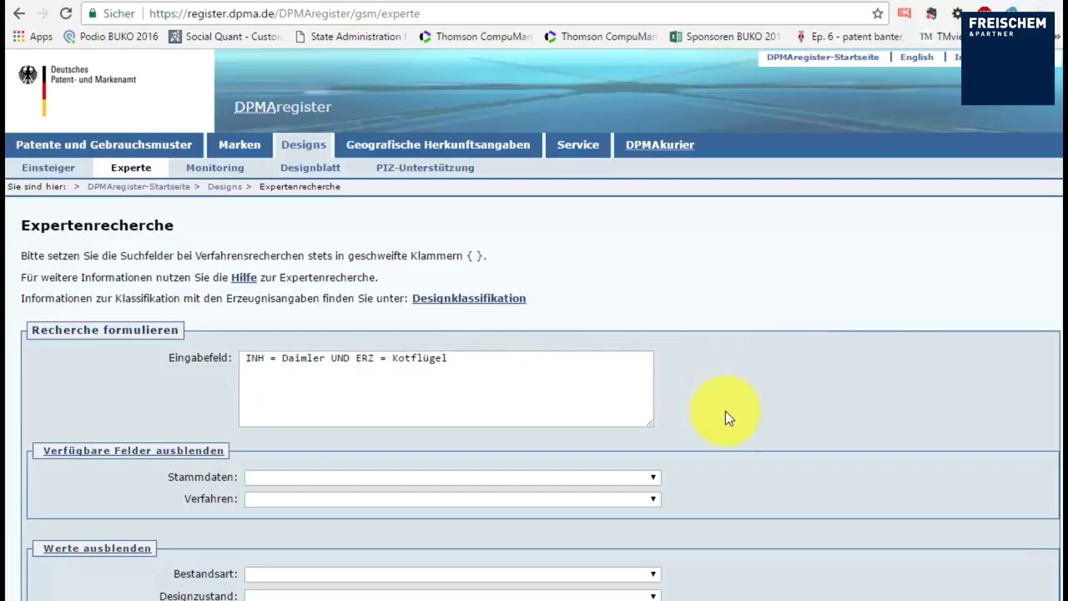
pyautogui.scroll(-1, 724, 409)
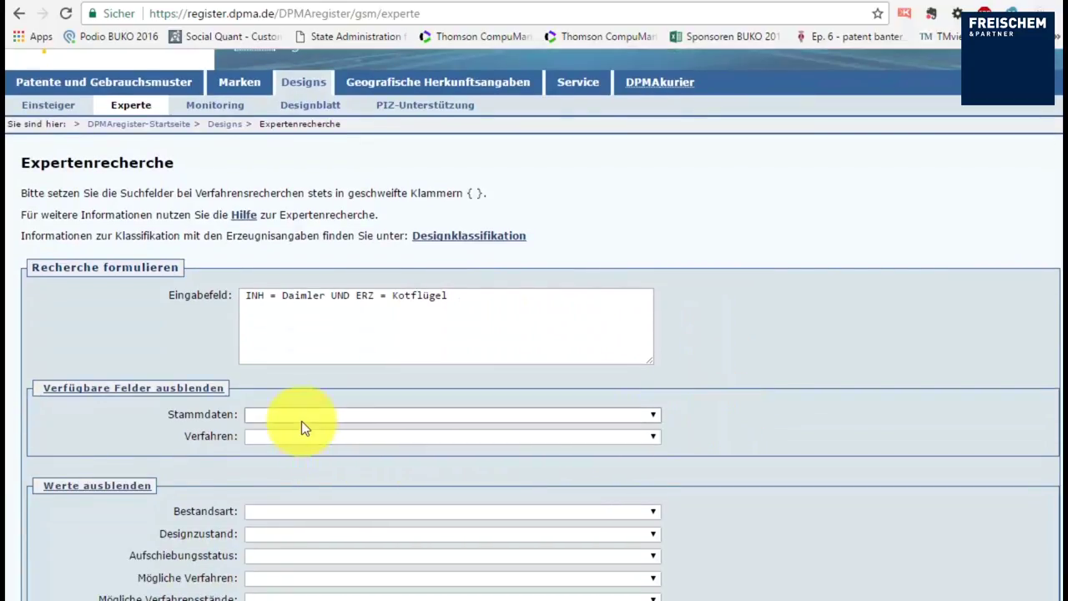
pyautogui.scroll(1, 765, 365)
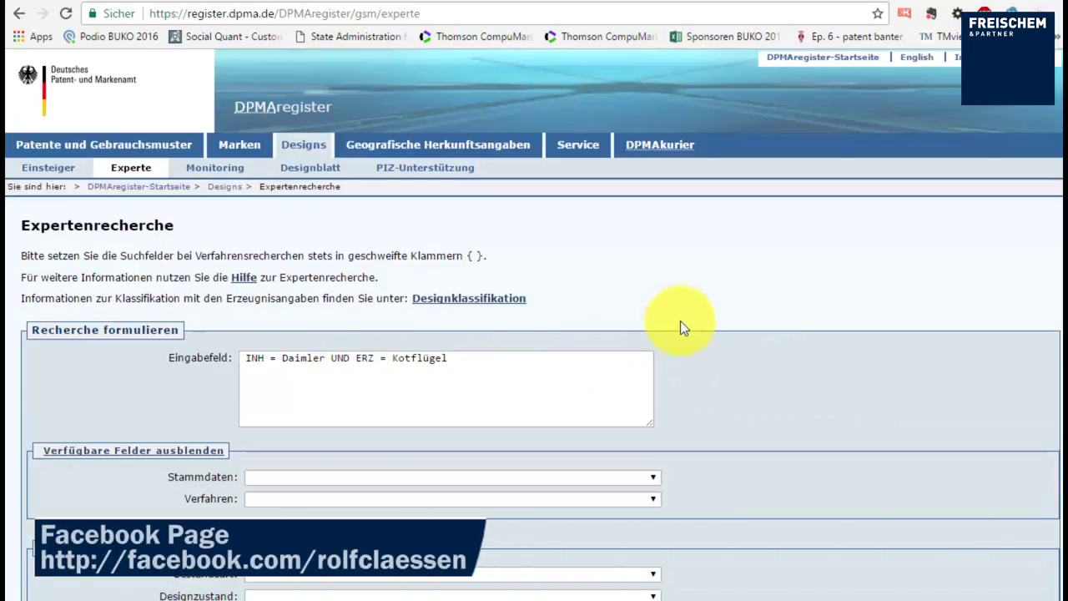
pyautogui.click(476, 361)
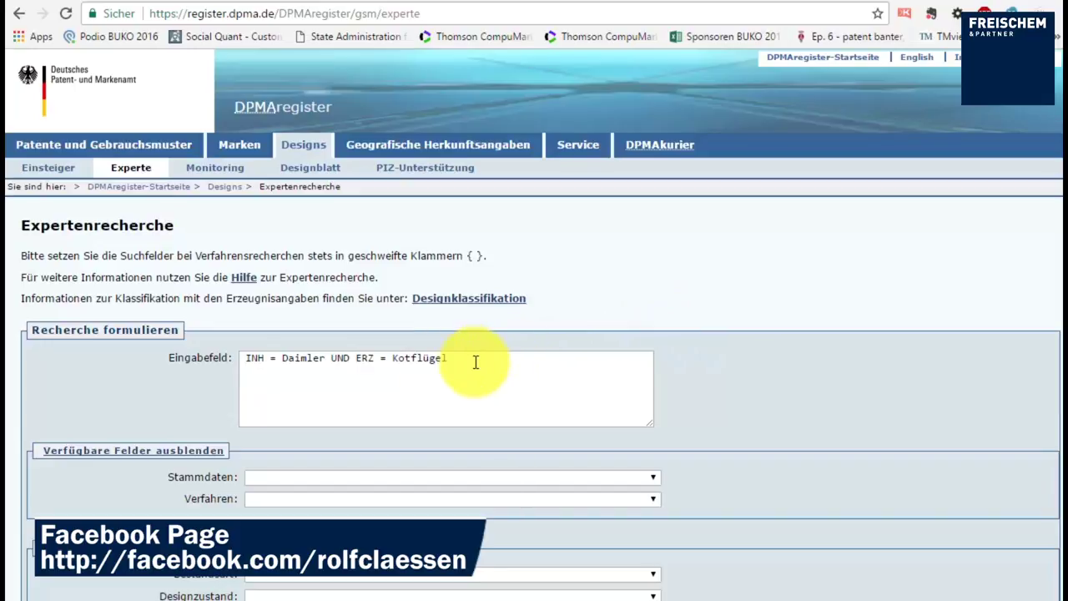